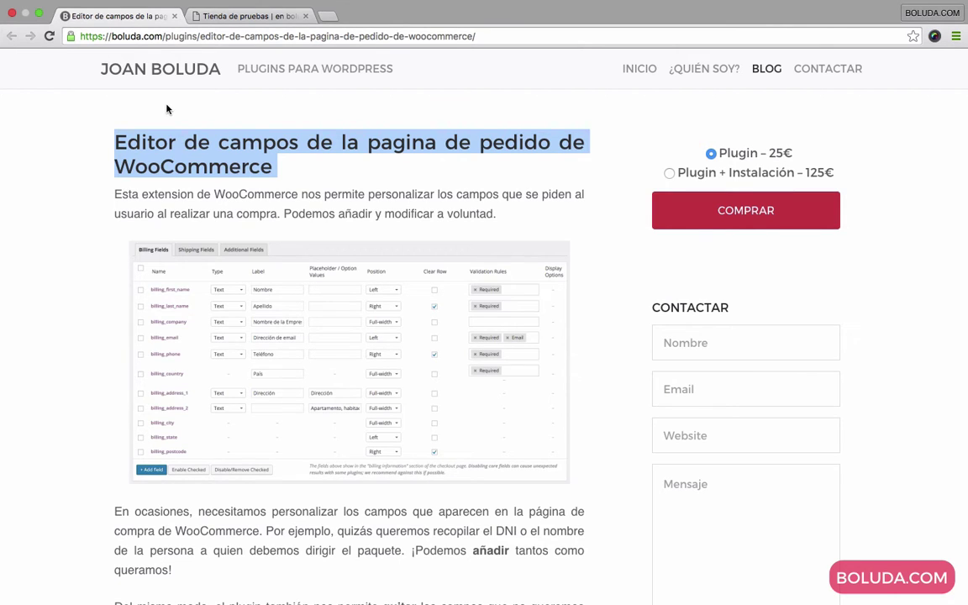
Close the plugin page, add Álbum de música 1 to the cart in the test store and proceed to checkout
{"action": "left_click", "coordinate": [175, 17]}
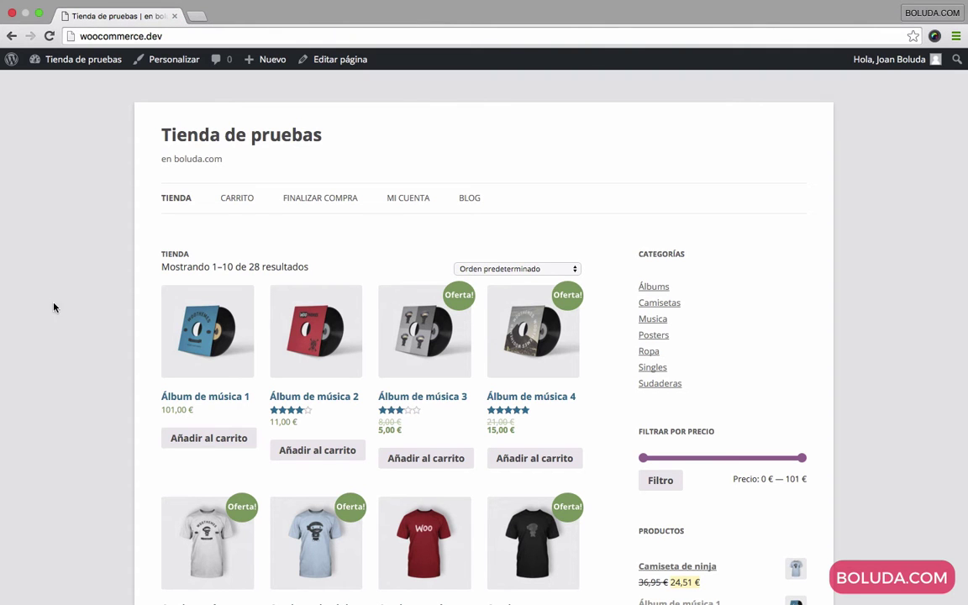
{"action": "left_click", "coordinate": [215, 439]}
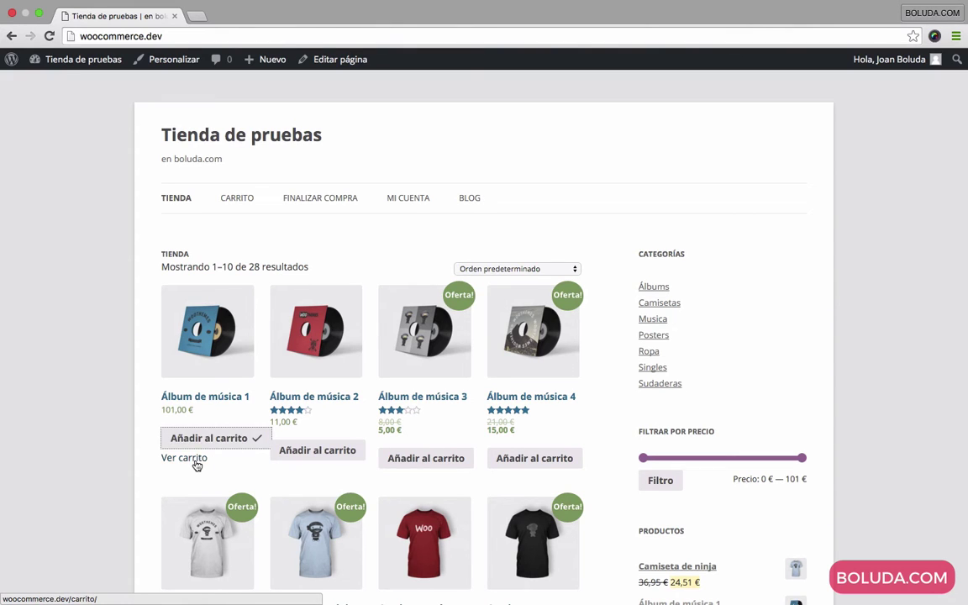
{"action": "left_click", "coordinate": [193, 460]}
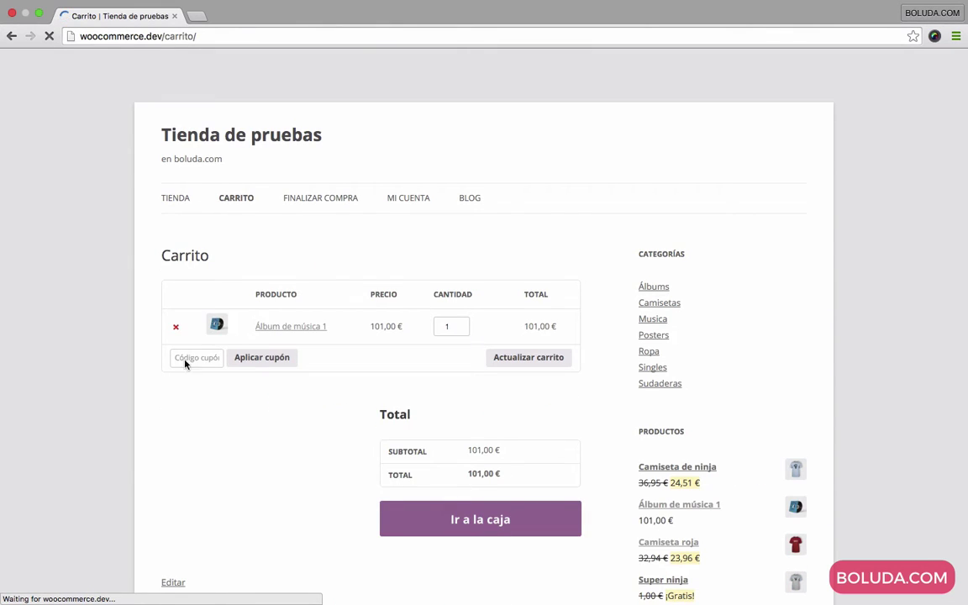
{"action": "left_click", "coordinate": [483, 521]}
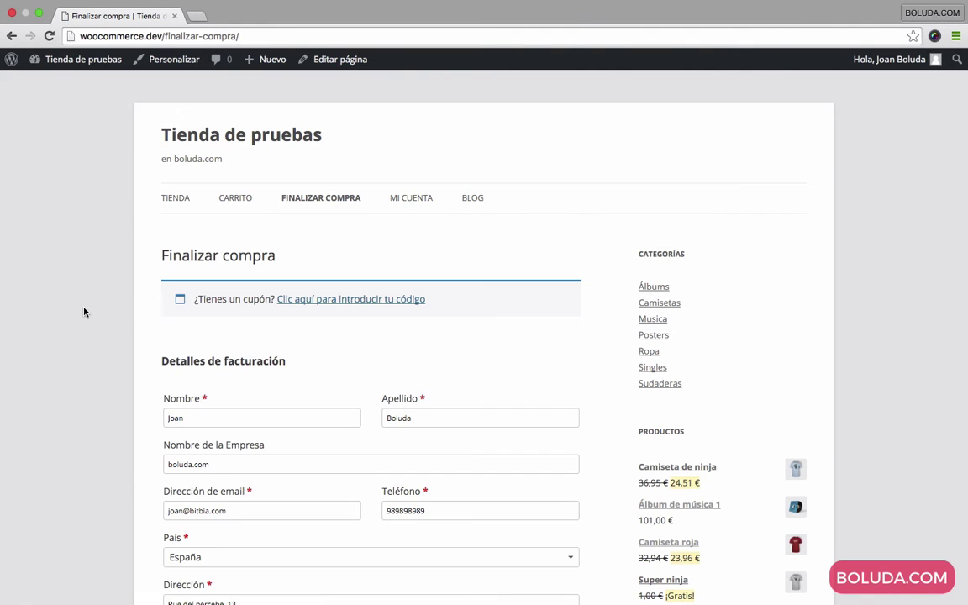
Examine the default billing and additional information fields on the Finalizar compra page
{"action": "scroll", "coordinate": [84, 311], "scroll_direction": "down", "scroll_amount": 5}
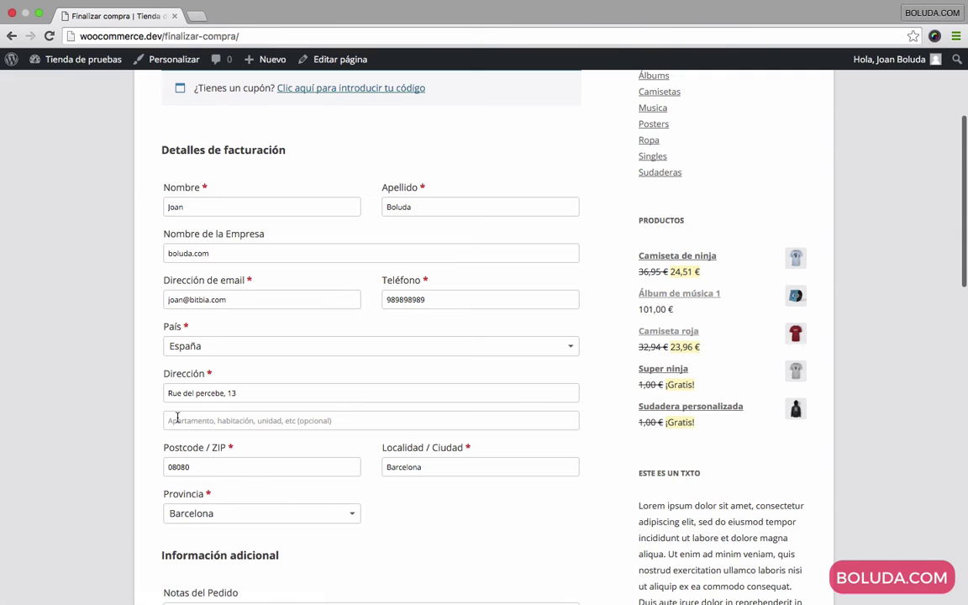
{"action": "scroll", "coordinate": [177, 417], "scroll_direction": "down", "scroll_amount": 3}
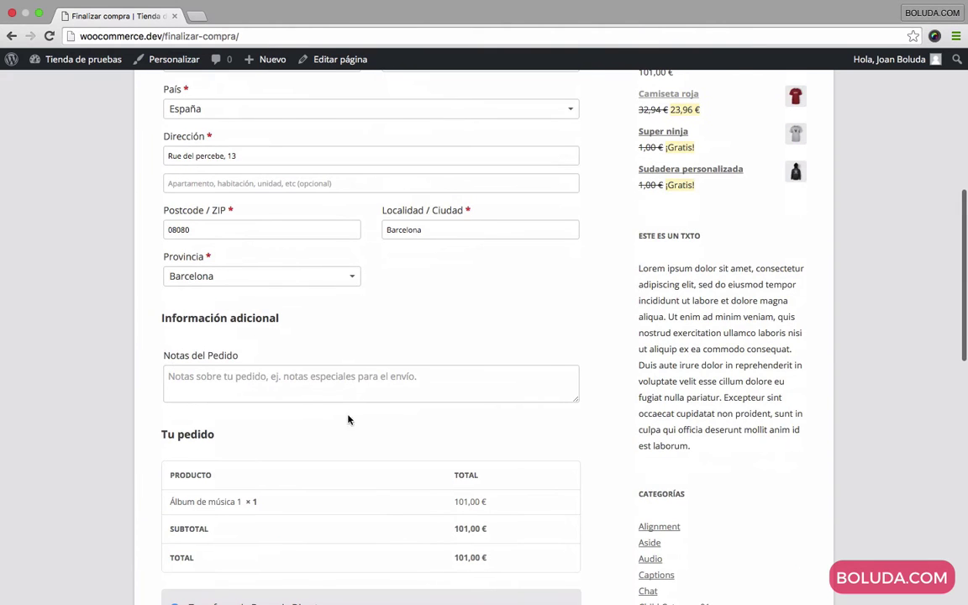
{"action": "scroll", "coordinate": [350, 389], "scroll_direction": "up", "scroll_amount": 3}
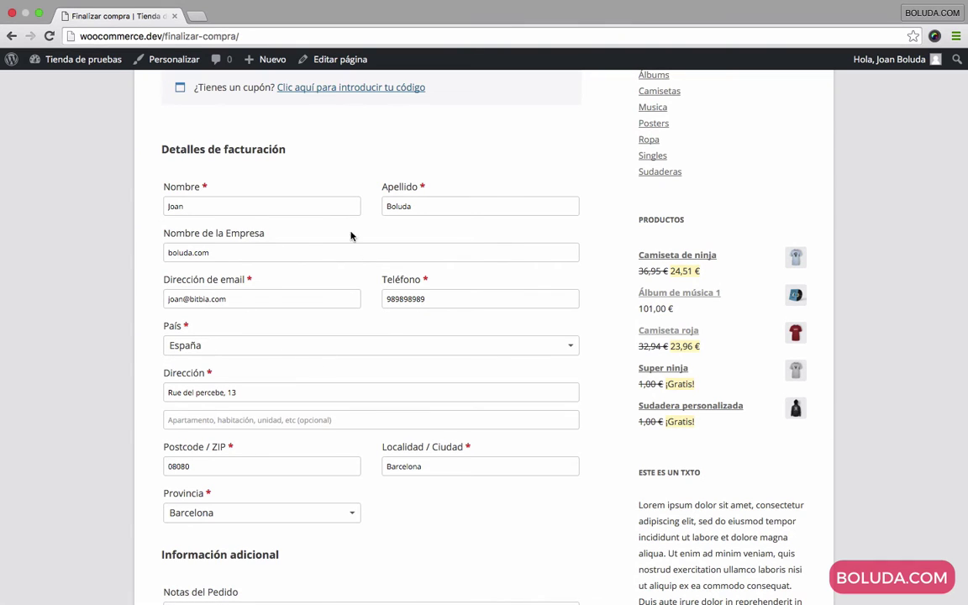
{"action": "scroll", "coordinate": [383, 280], "scroll_direction": "up", "scroll_amount": 3}
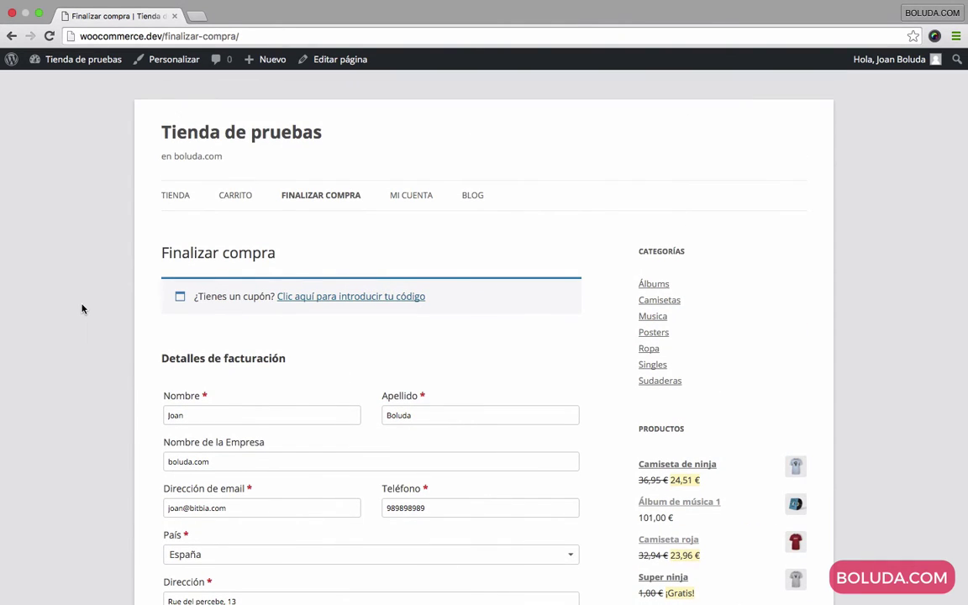
{"action": "scroll", "coordinate": [82, 308], "scroll_direction": "down", "scroll_amount": 3}
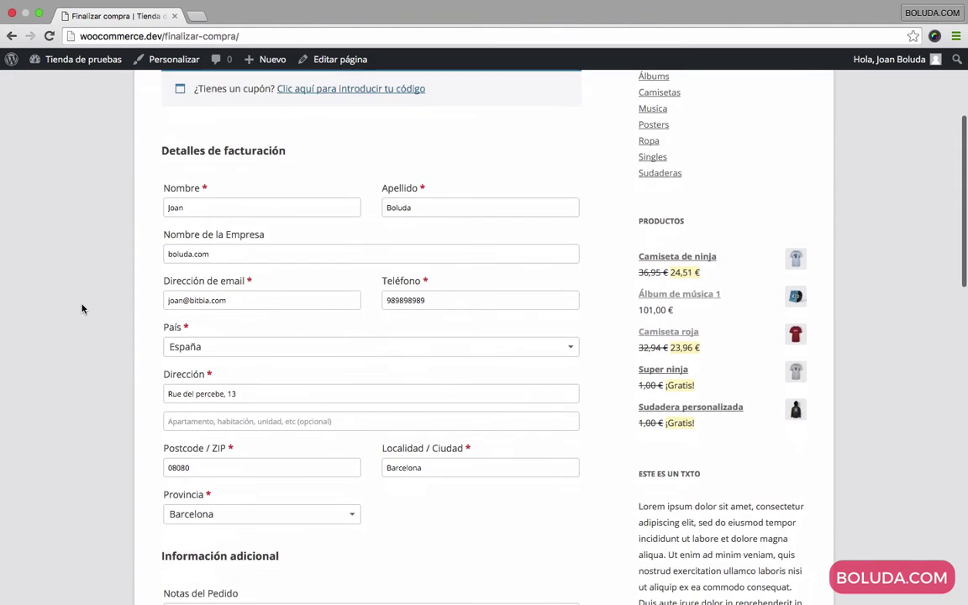
{"action": "scroll", "coordinate": [82, 309], "scroll_direction": "up", "scroll_amount": 3}
Open the store's admin dashboard in a separate tab and go to the WooCommerce Checkout Fields editor
{"action": "mouse_move", "coordinate": [55, 62]}
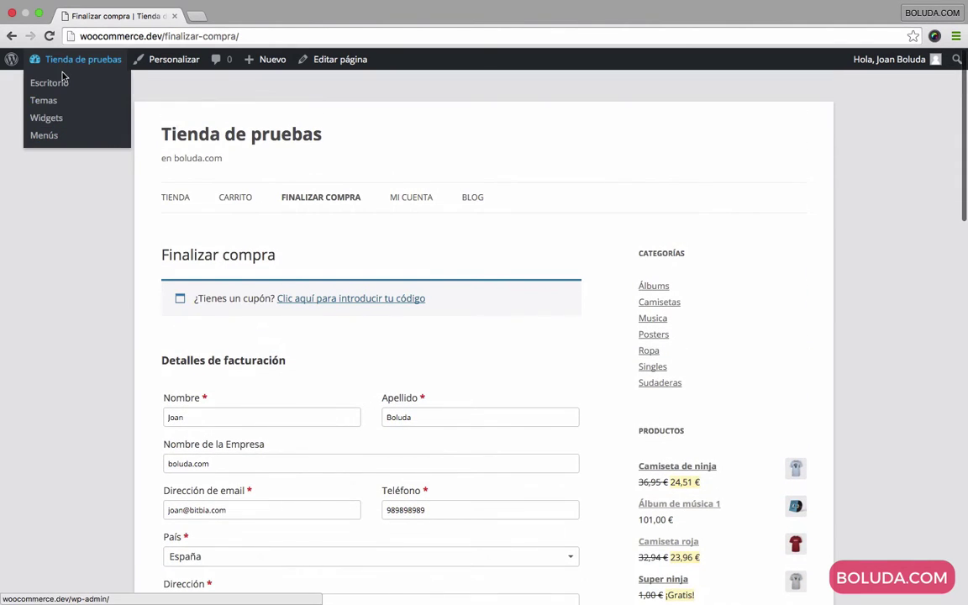
{"action": "left_click", "coordinate": [62, 90], "text": "super"}
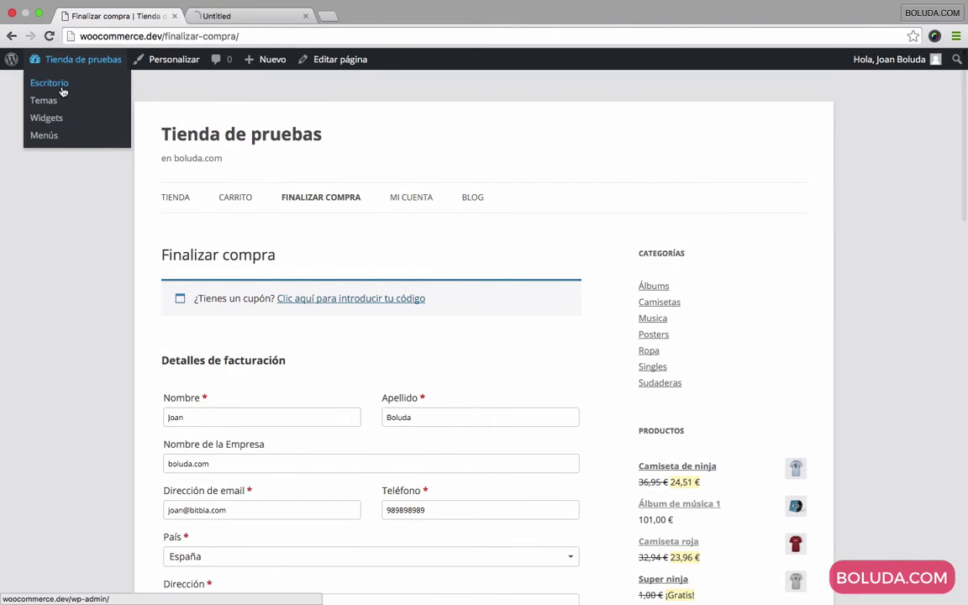
{"action": "left_click", "coordinate": [226, 16]}
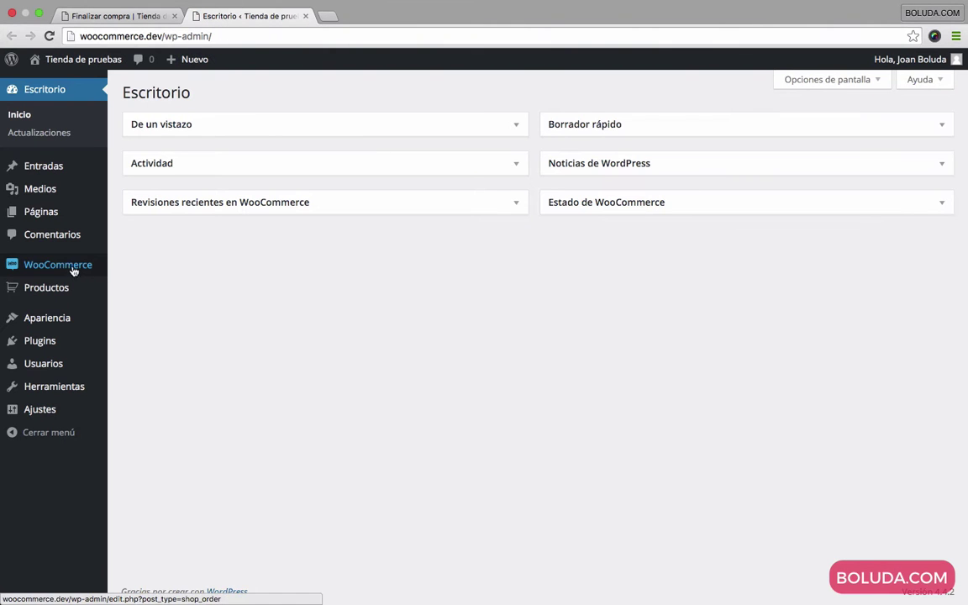
{"action": "mouse_move", "coordinate": [65, 267]}
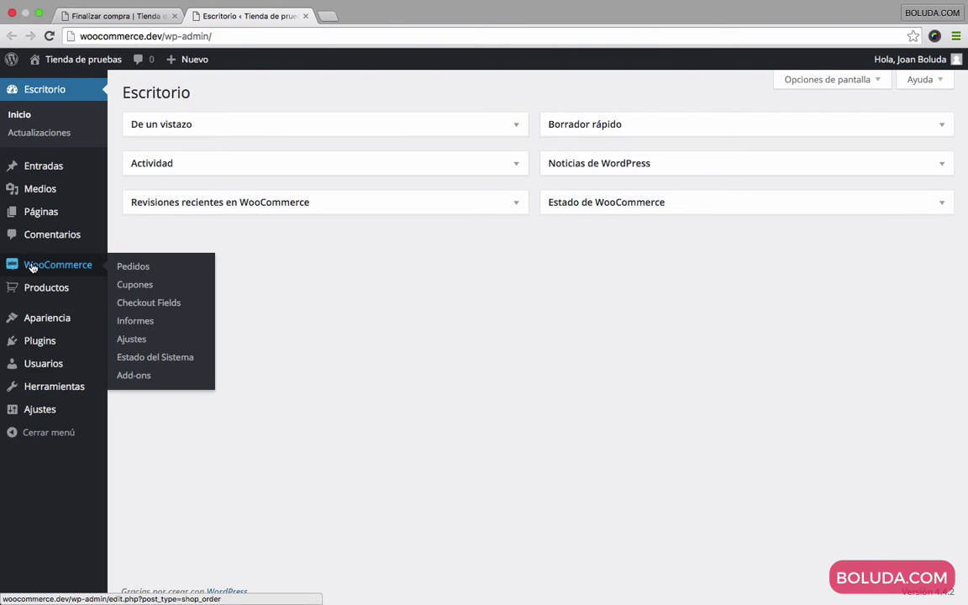
{"action": "left_click", "coordinate": [162, 307]}
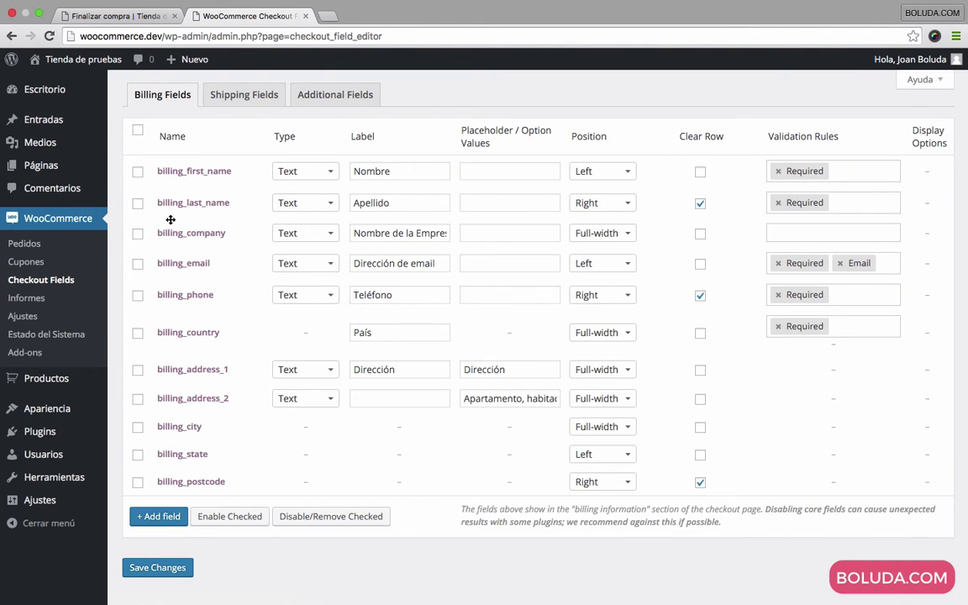
Look through the shipping and additional checkout field lists, and return to the billing fields
{"action": "left_click", "coordinate": [237, 101]}
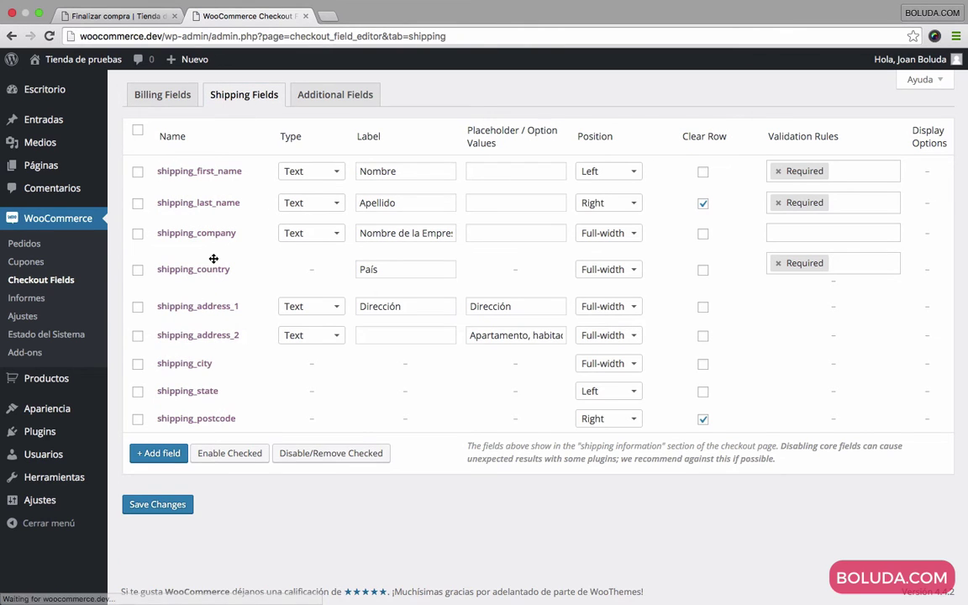
{"action": "left_click", "coordinate": [345, 99]}
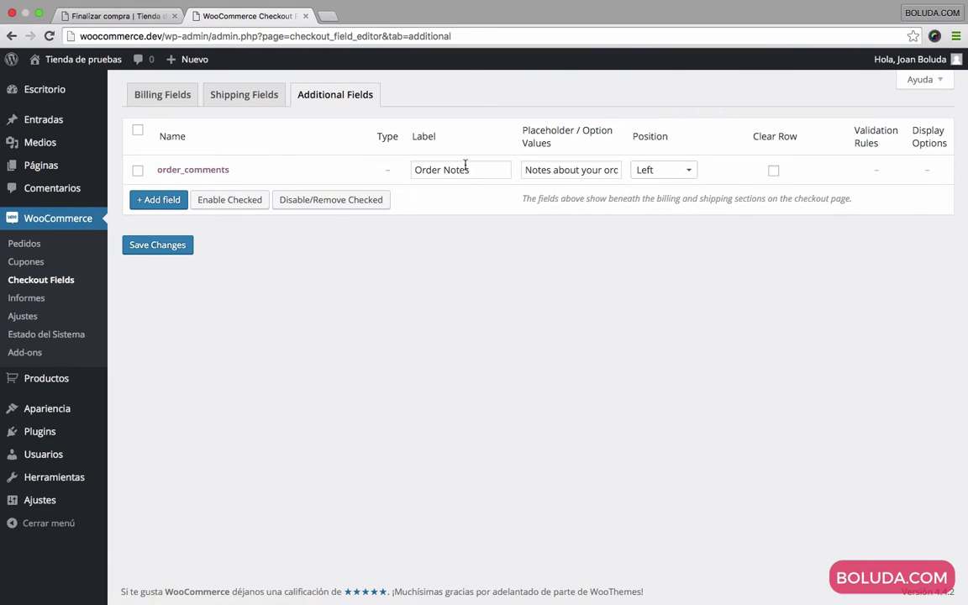
{"action": "left_click", "coordinate": [155, 99]}
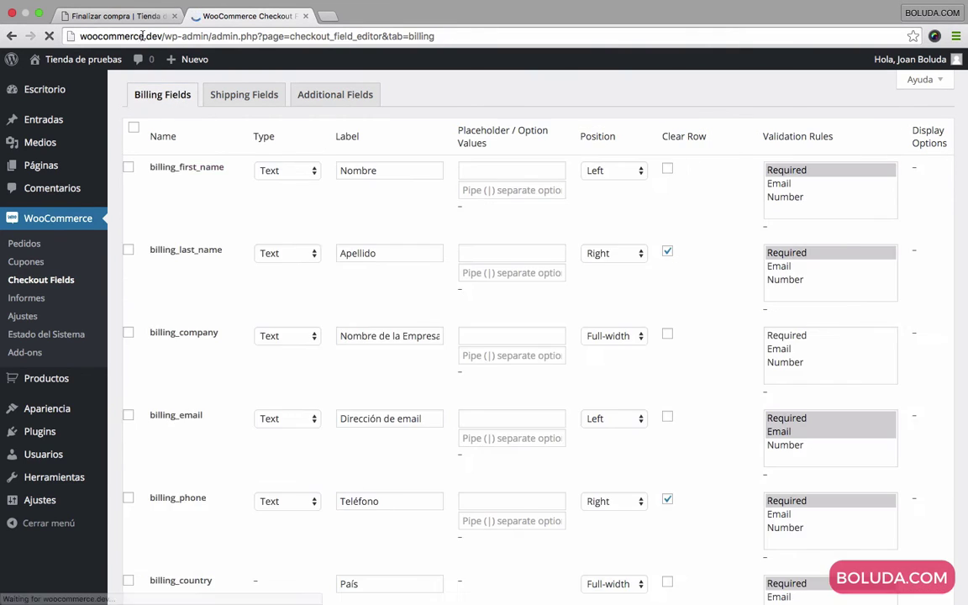
Review the checkout form in the store and highlight the Nombre de la Empresa field label
{"action": "left_click", "coordinate": [122, 16]}
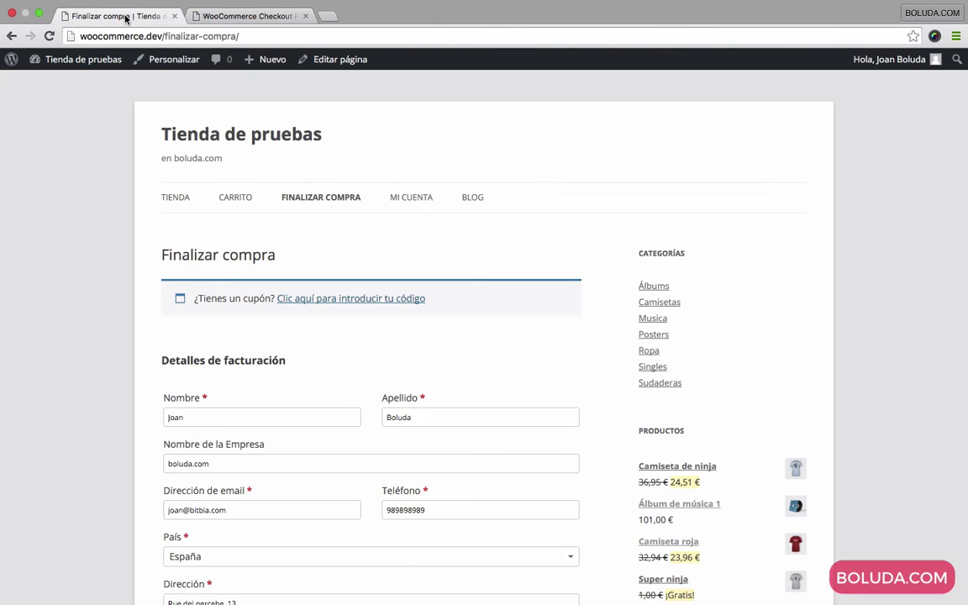
{"action": "scroll", "coordinate": [254, 383], "scroll_direction": "down", "scroll_amount": 3}
{"action": "scroll", "coordinate": [254, 382], "scroll_direction": "down", "scroll_amount": 5}
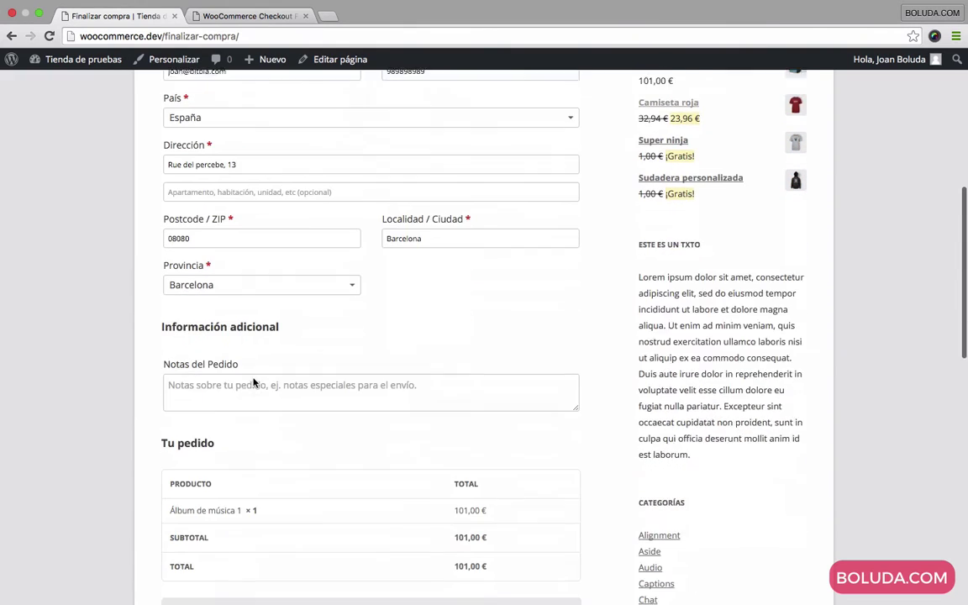
{"action": "scroll", "coordinate": [139, 319], "scroll_direction": "up", "scroll_amount": 6}
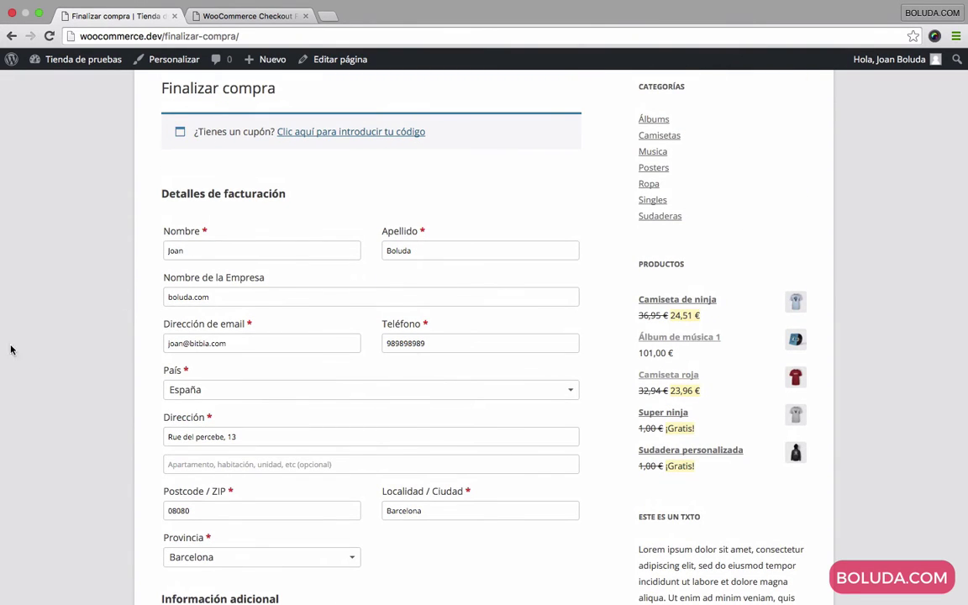
{"action": "scroll", "coordinate": [88, 220], "scroll_direction": "up", "scroll_amount": 1}
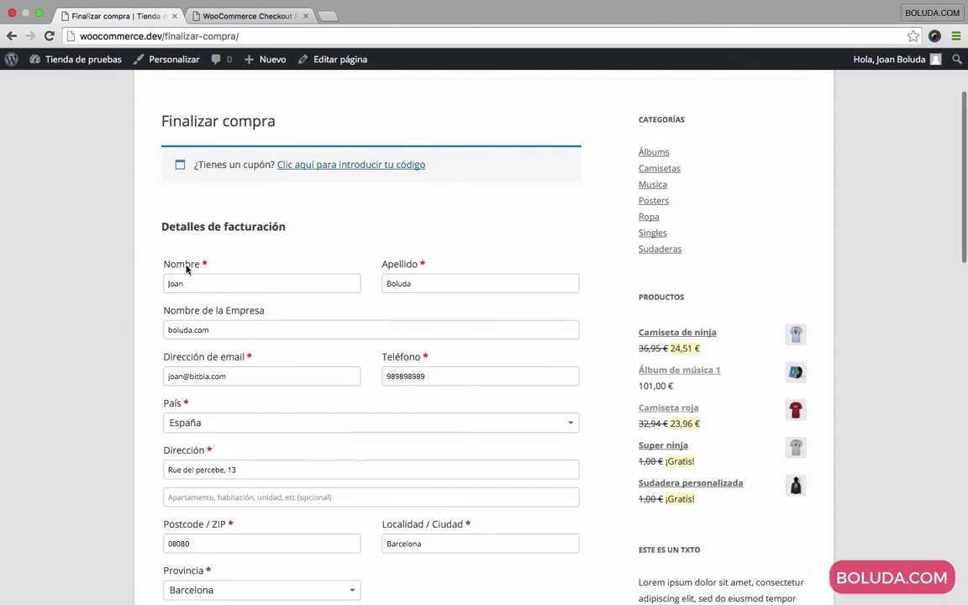
{"action": "triple_click", "coordinate": [172, 312]}
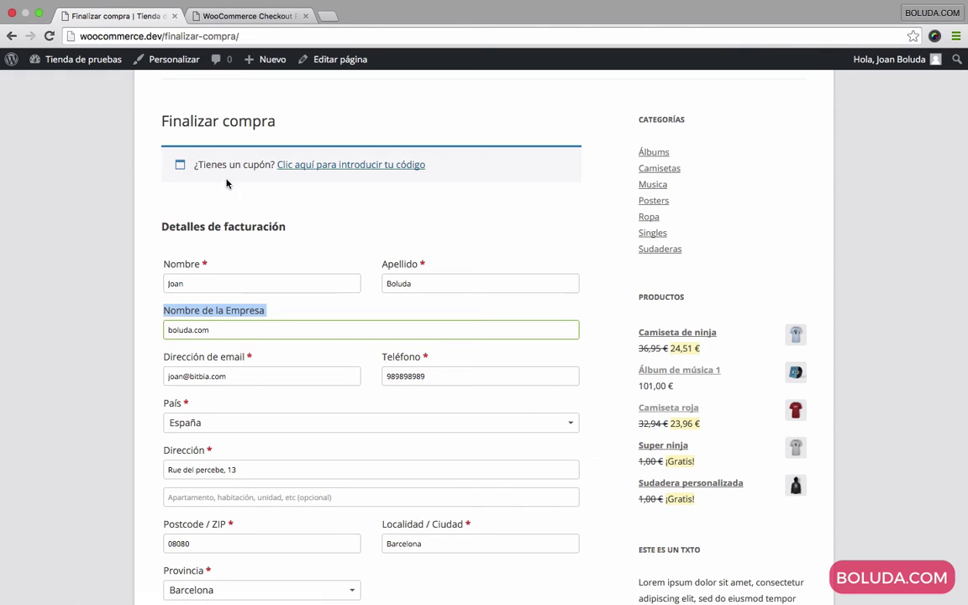
Disable the billing_company field in the billing fields editor and save the changes
{"action": "left_click", "coordinate": [271, 19]}
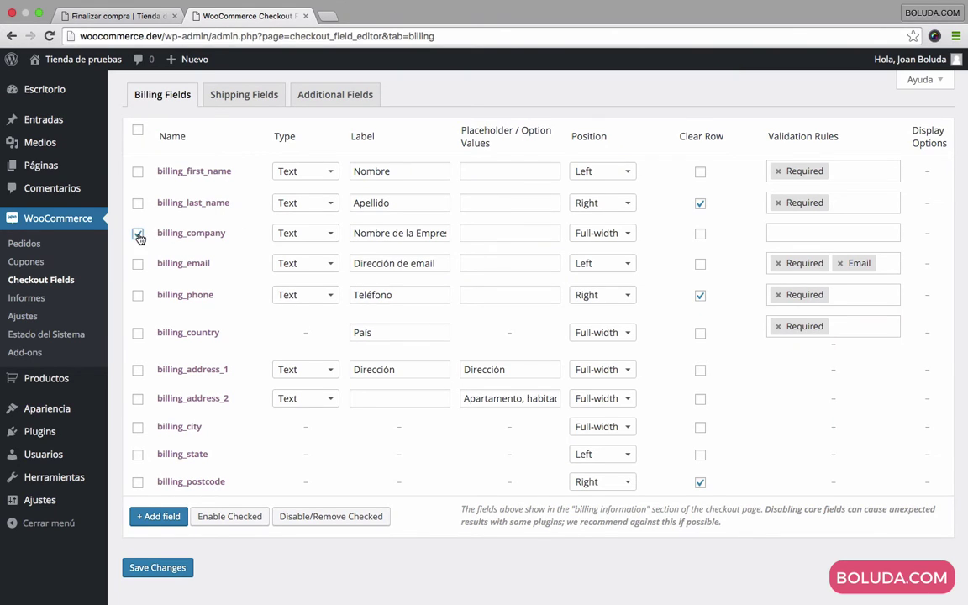
{"action": "left_click", "coordinate": [335, 520]}
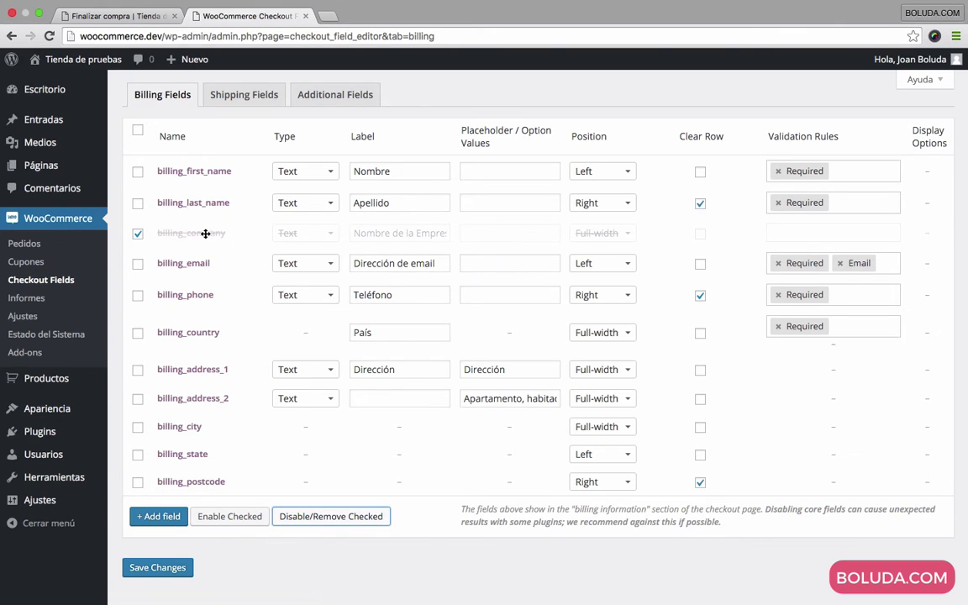
{"action": "scroll", "coordinate": [227, 244], "scroll_direction": "down", "scroll_amount": 2}
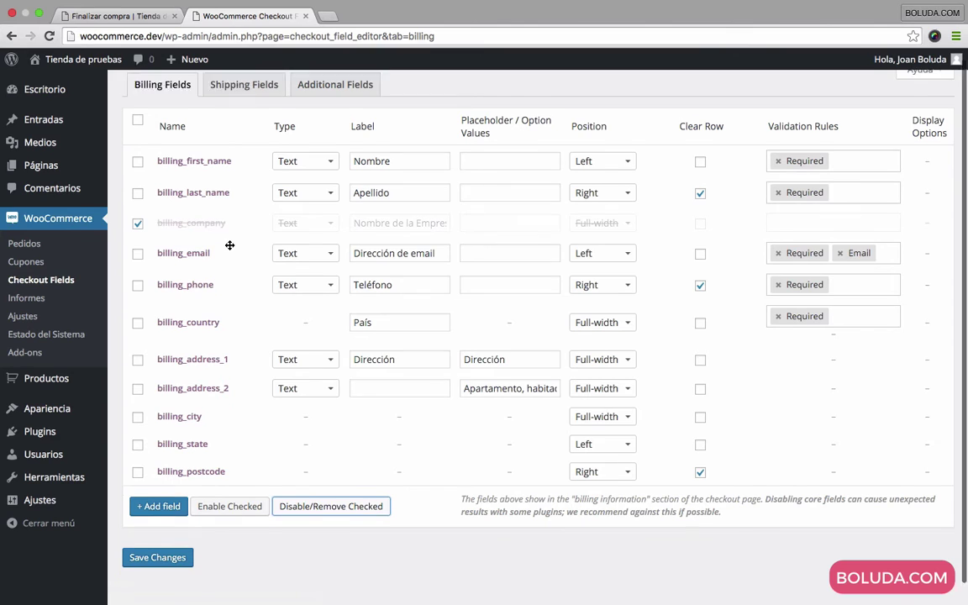
{"action": "left_click", "coordinate": [157, 536]}
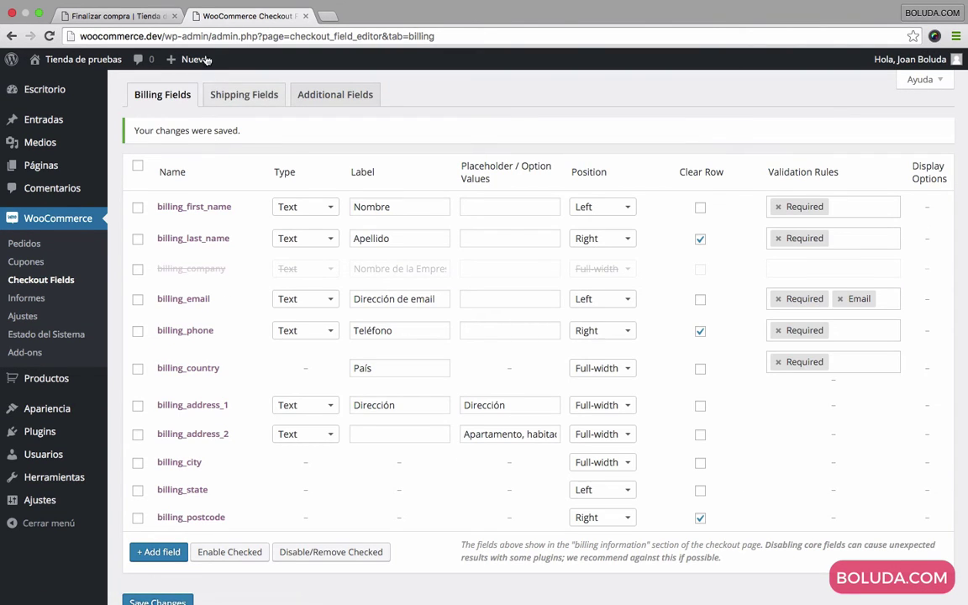
Reload the Finalizar compra page and check the billing form for the company name field
{"action": "left_click", "coordinate": [115, 16]}
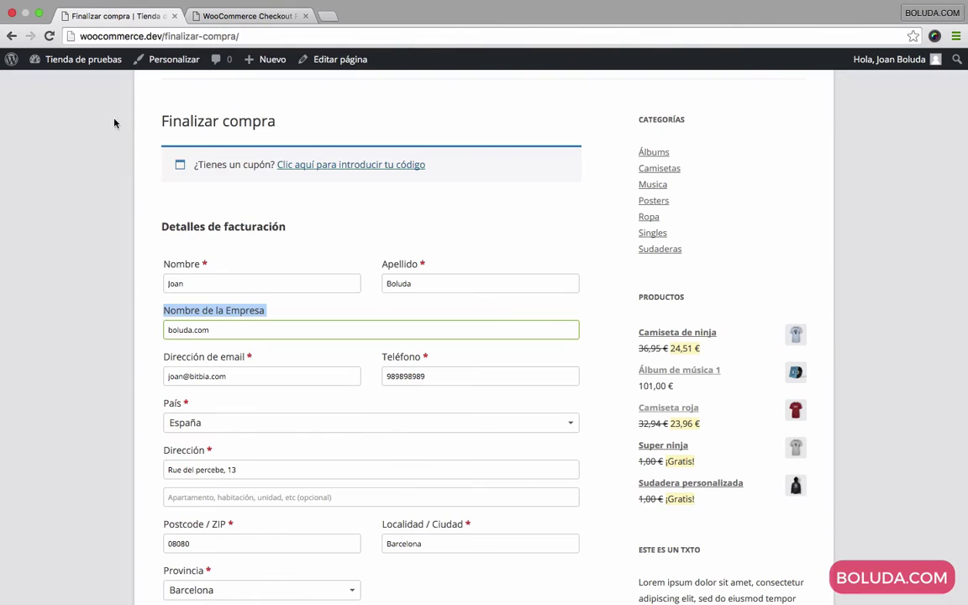
{"action": "left_click", "coordinate": [87, 314]}
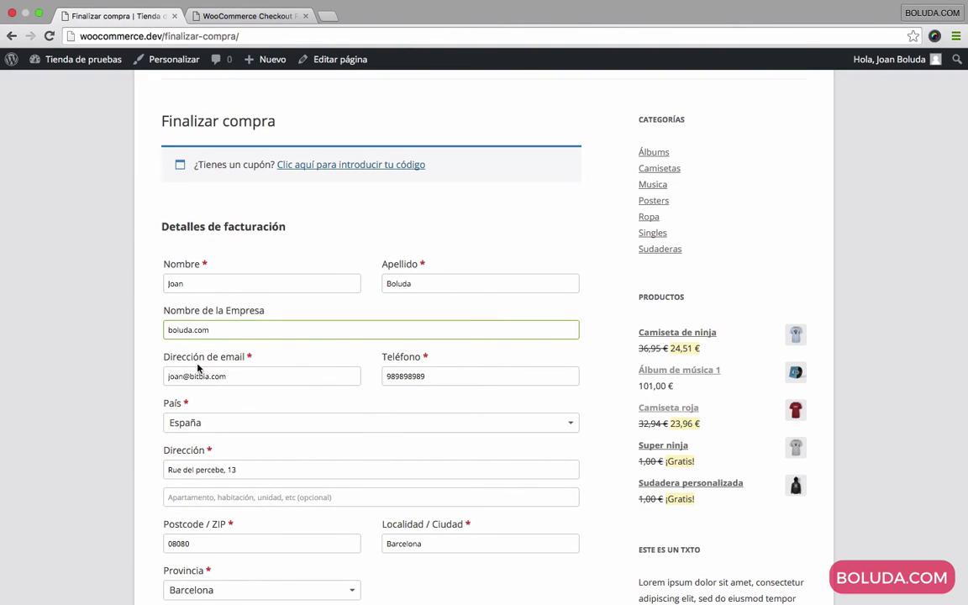
{"action": "left_click", "coordinate": [50, 36]}
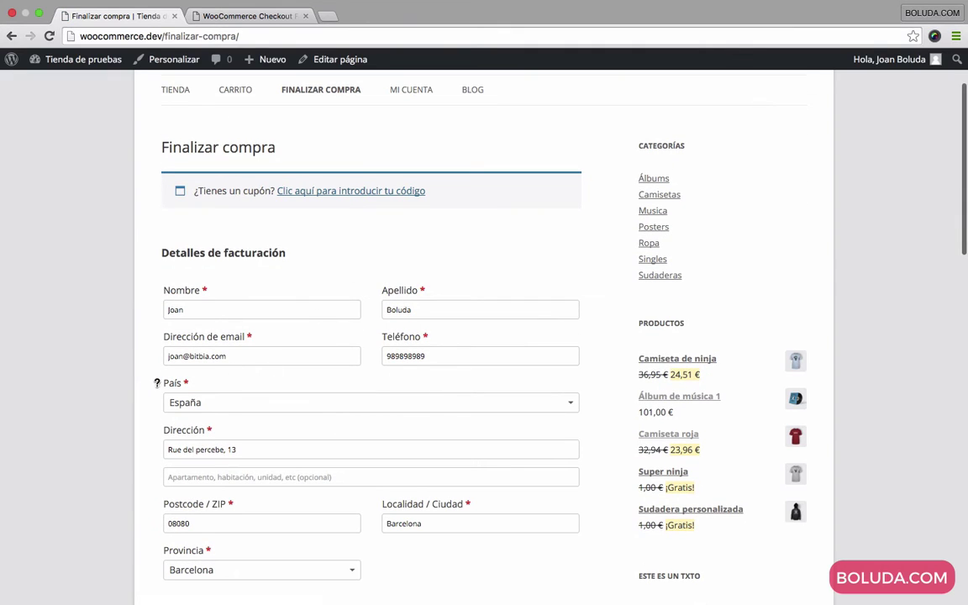
{"action": "scroll", "coordinate": [119, 379], "scroll_direction": "down", "scroll_amount": 2}
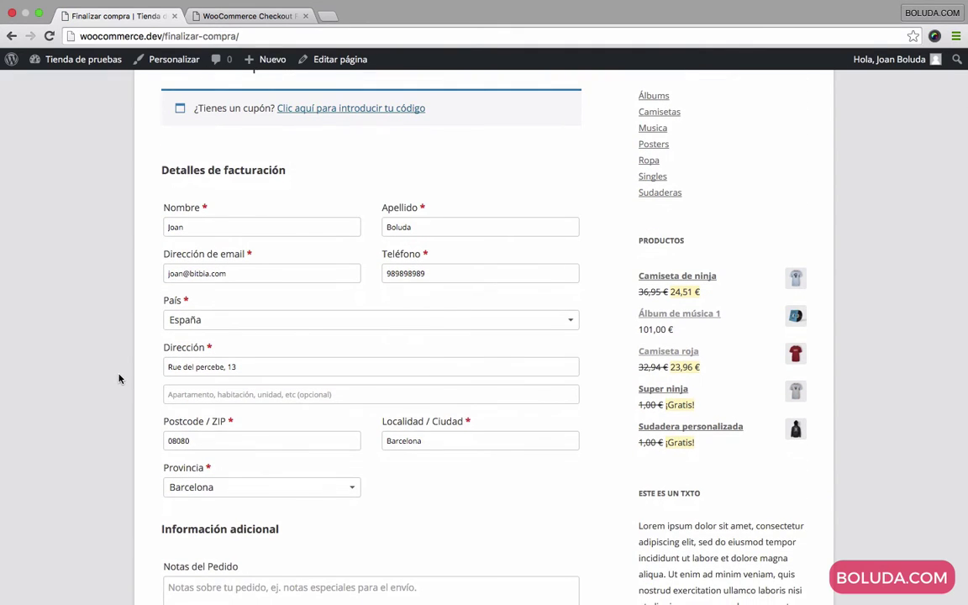
{"action": "scroll", "coordinate": [119, 379], "scroll_direction": "down", "scroll_amount": 2}
{"action": "scroll", "coordinate": [119, 379], "scroll_direction": "up", "scroll_amount": 2}
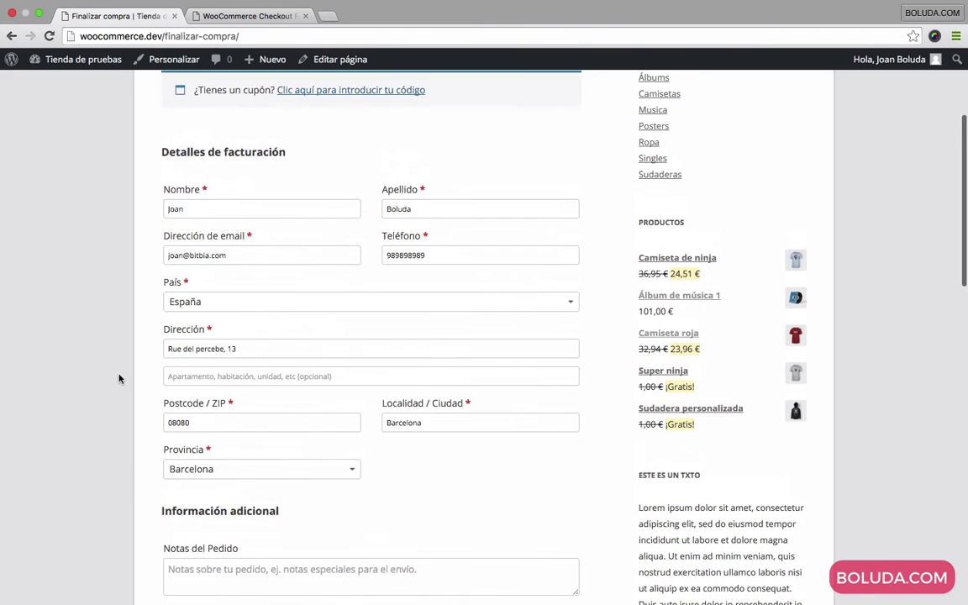
Remove the Required validation rule from the billing_phone field and disable that field in the editor
{"action": "left_click", "coordinate": [224, 16]}
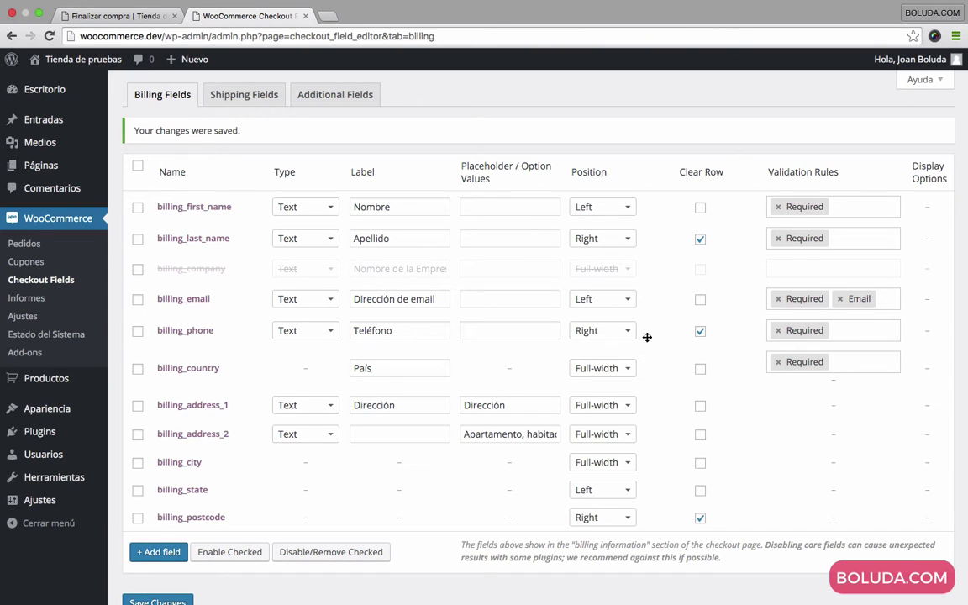
{"action": "left_click", "coordinate": [779, 332]}
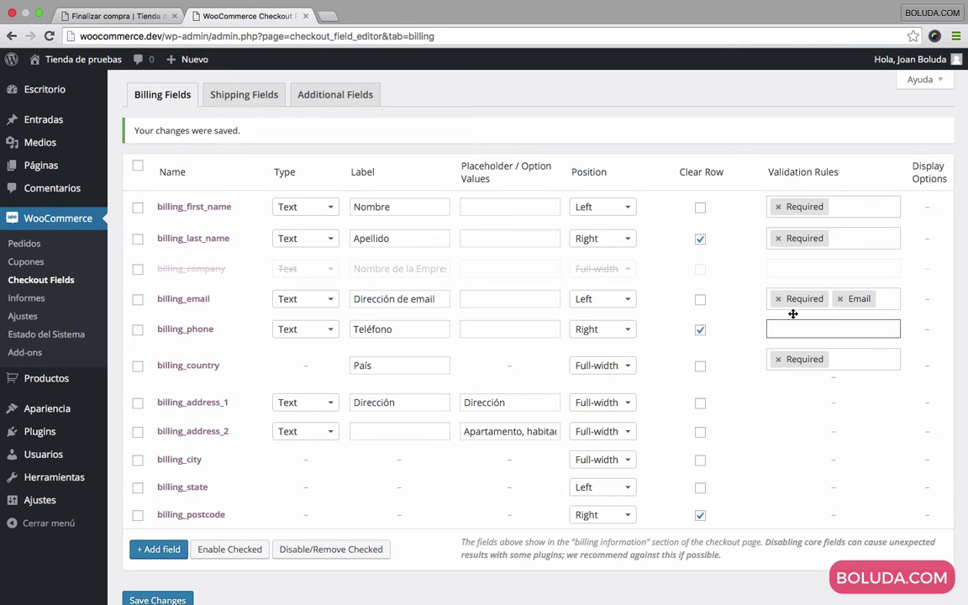
{"action": "left_click", "coordinate": [138, 329]}
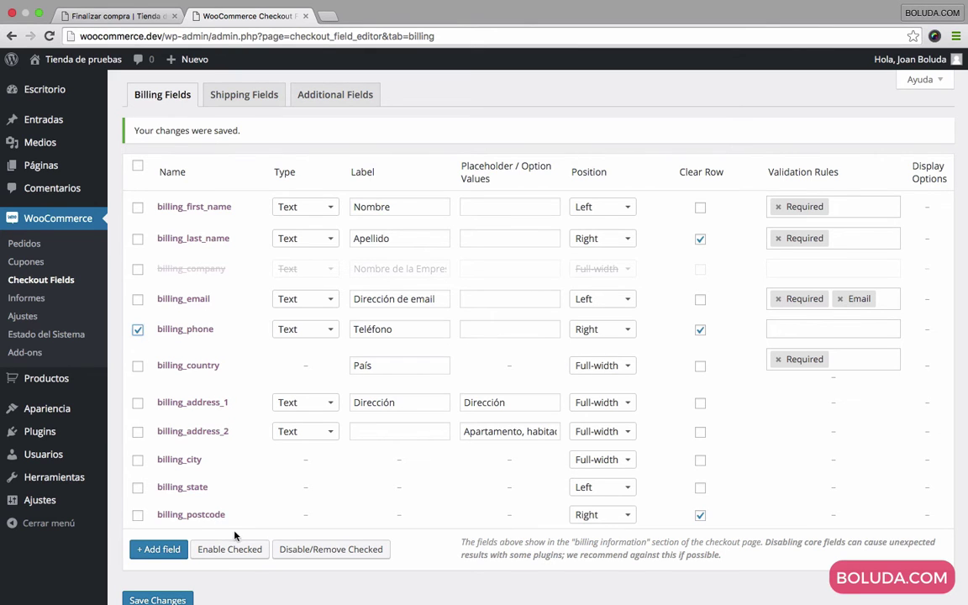
{"action": "left_click", "coordinate": [346, 554]}
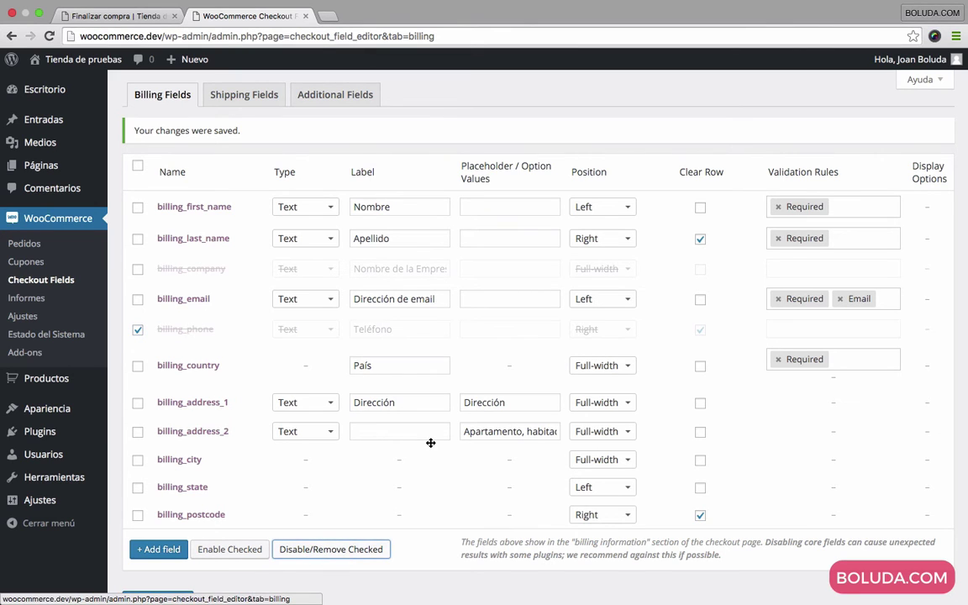
Save the billing field changes and reload the Finalizar compra page to check for the phone field
{"action": "scroll", "coordinate": [430, 441], "scroll_direction": "down", "scroll_amount": 3}
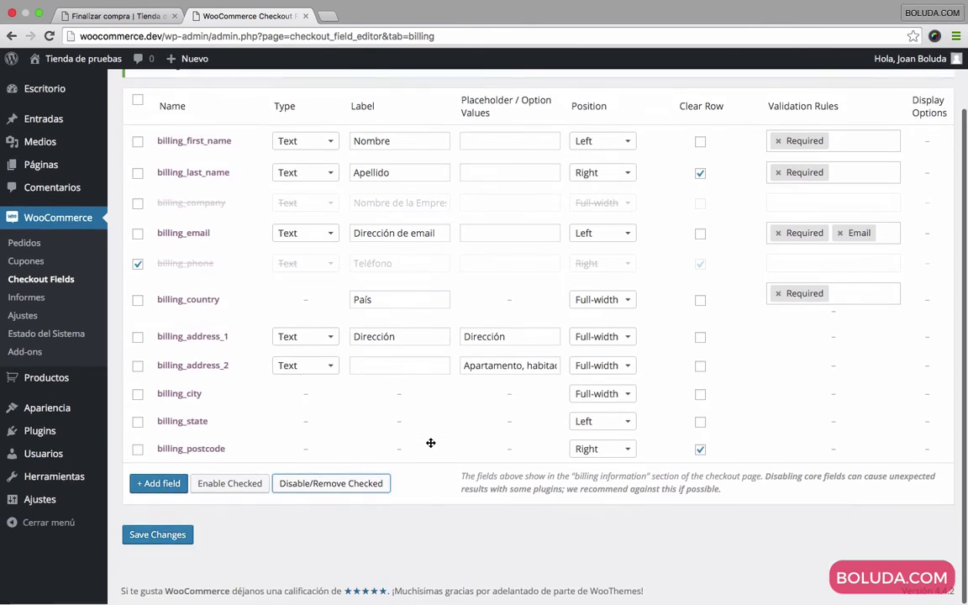
{"action": "left_click", "coordinate": [168, 543]}
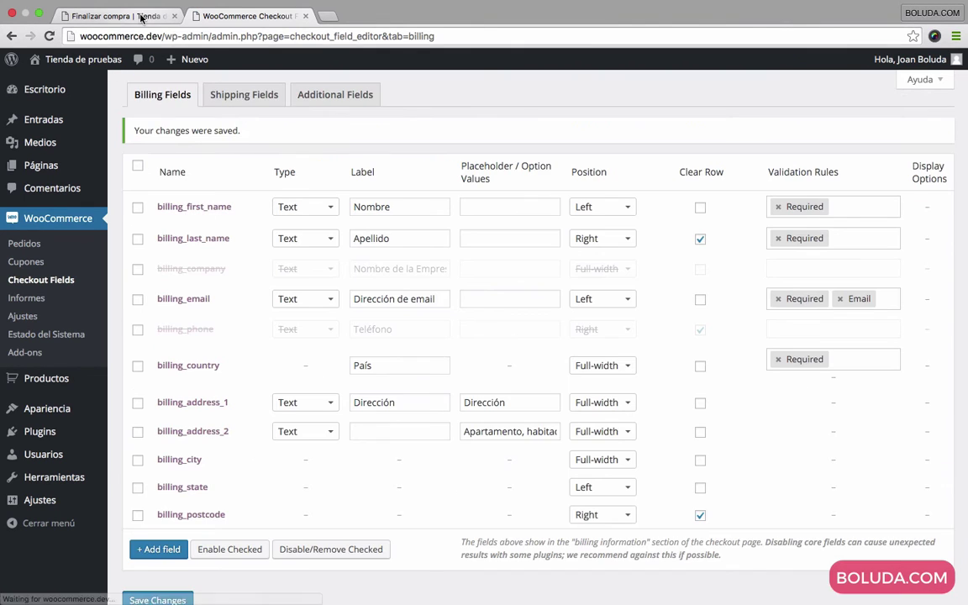
{"action": "left_click", "coordinate": [141, 19]}
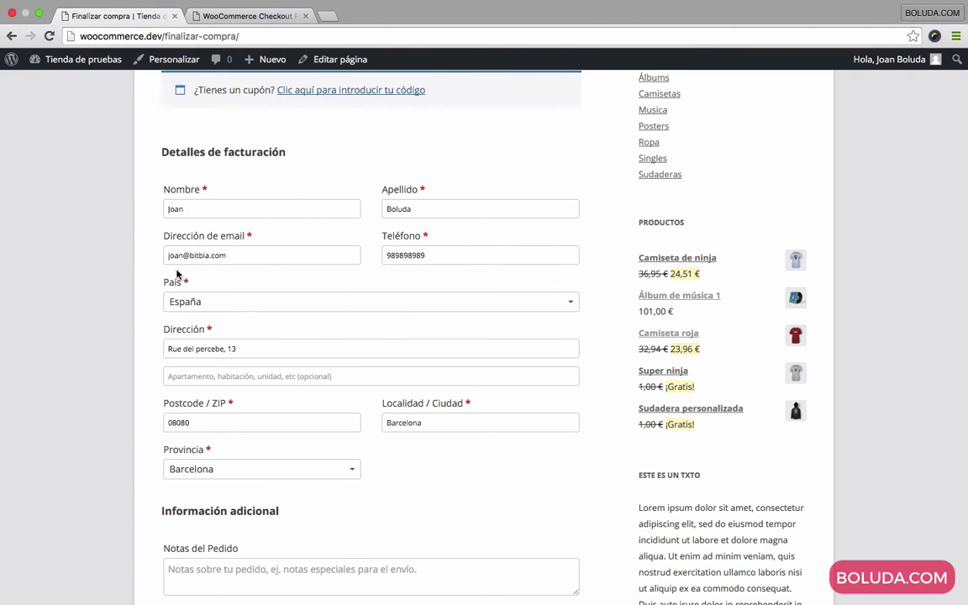
{"action": "key", "text": "super+r"}
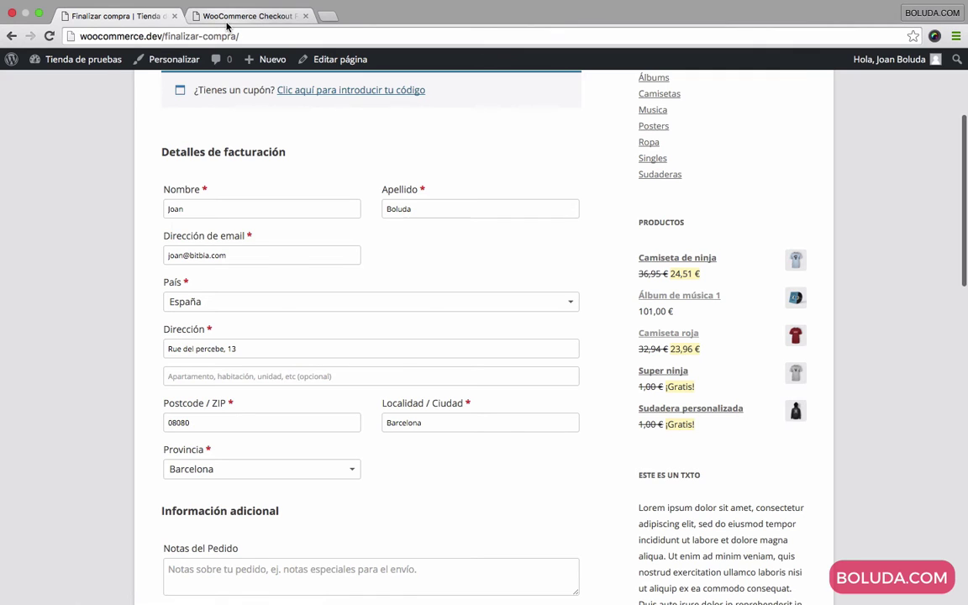
Give the billing_email field the Full-width position and the label "Correo electrónico", and save the changes
{"action": "left_click", "coordinate": [254, 20]}
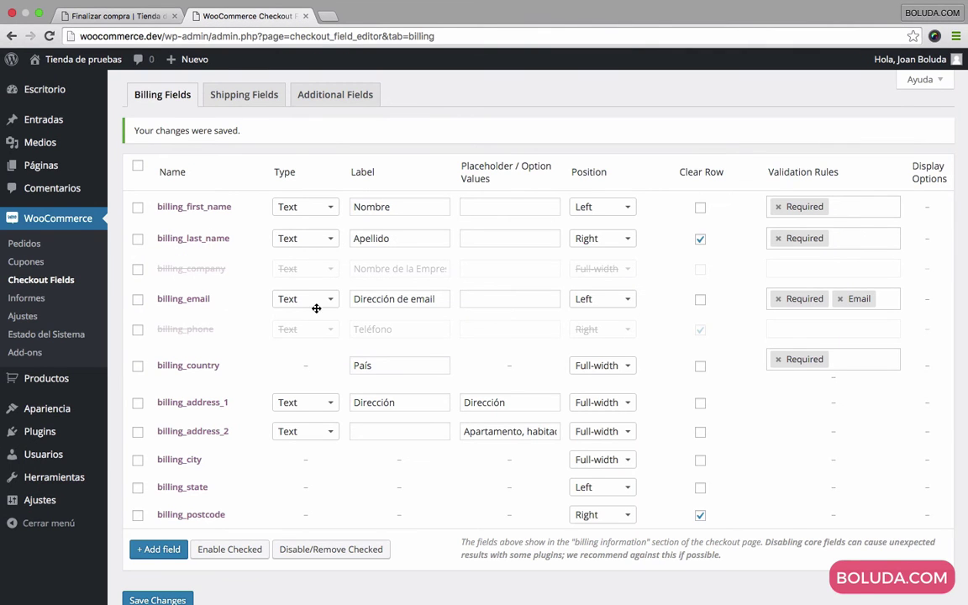
{"action": "left_click", "coordinate": [617, 307]}
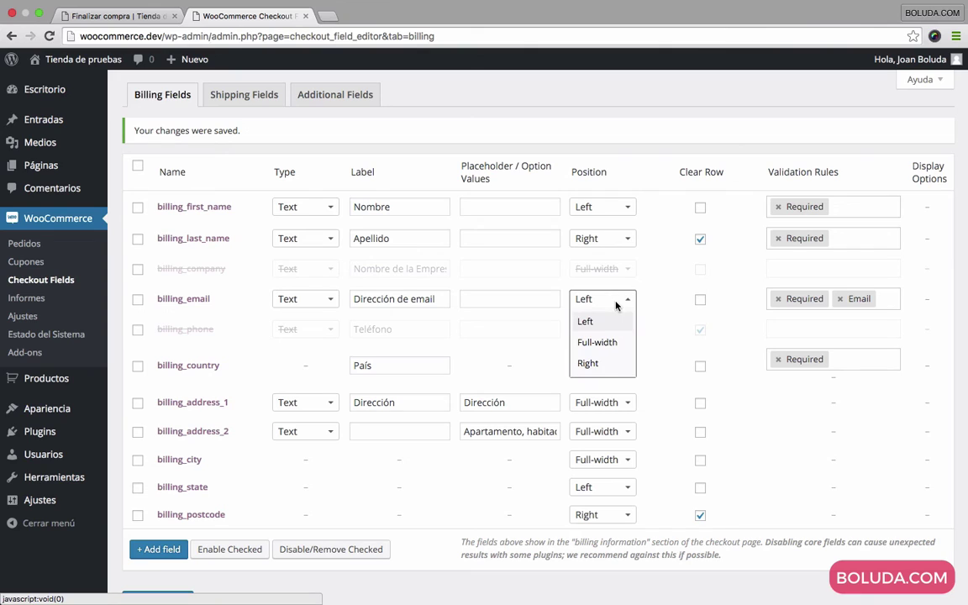
{"action": "left_click", "coordinate": [598, 342]}
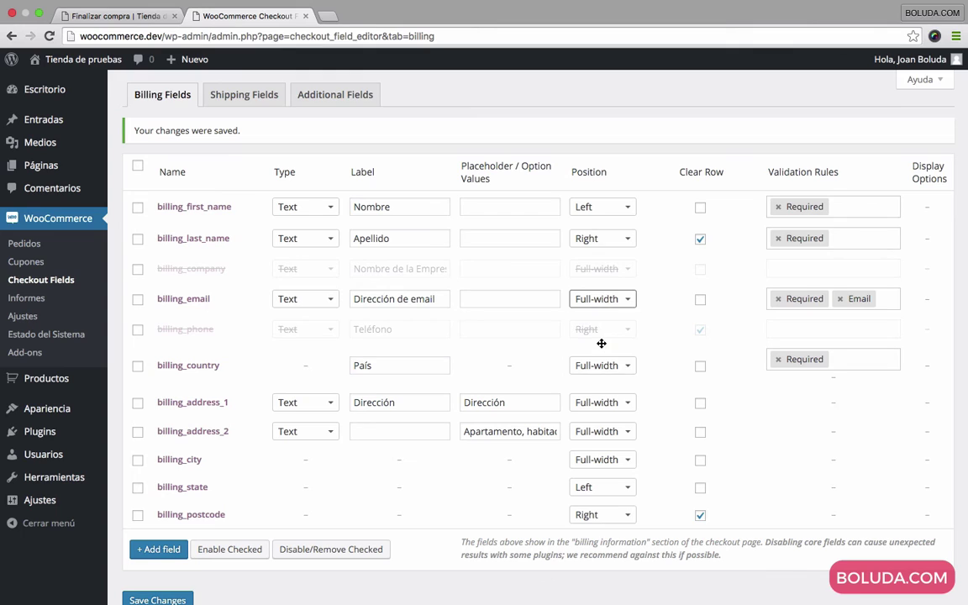
{"action": "triple_click", "coordinate": [379, 300]}
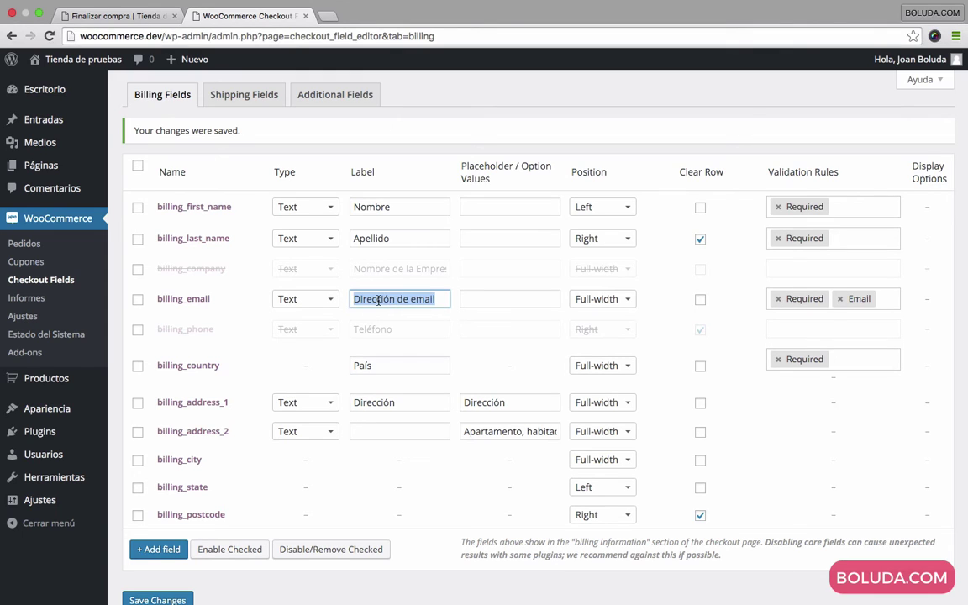
{"action": "type", "text": "E"}
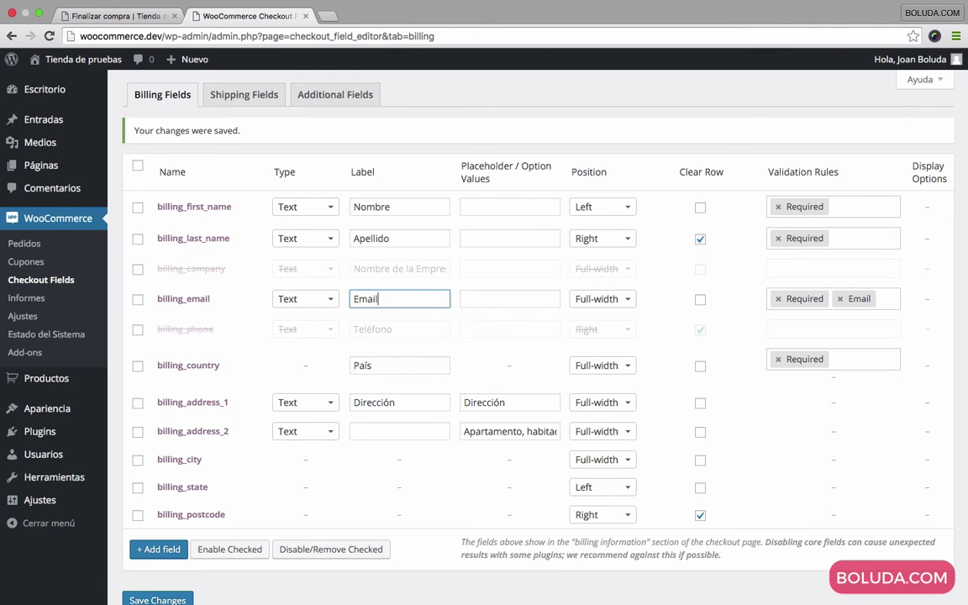
{"action": "type", "text": "mail"}
{"action": "key", "text": "super+a"}
{"action": "type", "text": "Co"}
{"action": "scroll", "coordinate": [168, 504], "scroll_direction": "down", "scroll_amount": 2}
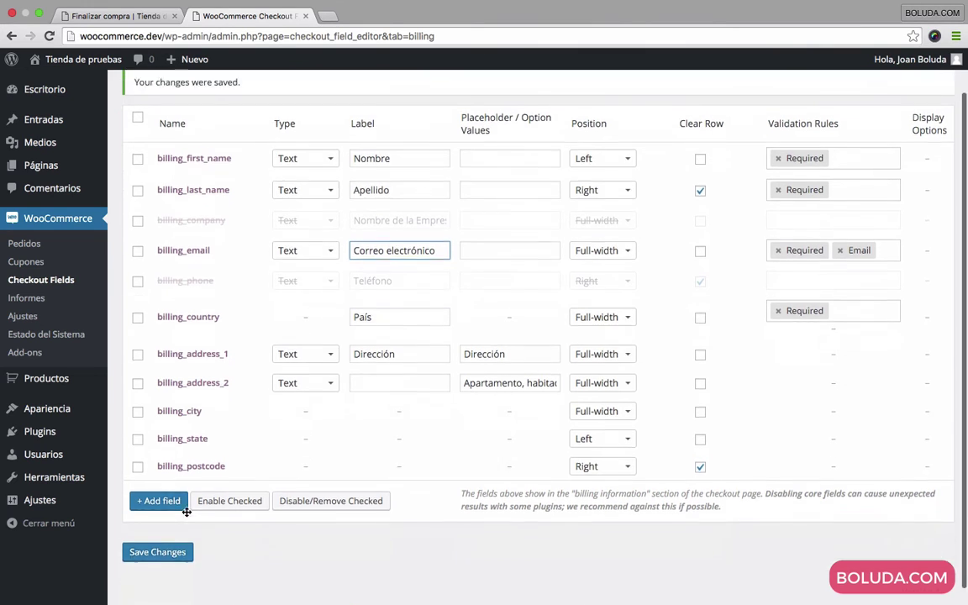
{"action": "left_click", "coordinate": [168, 535]}
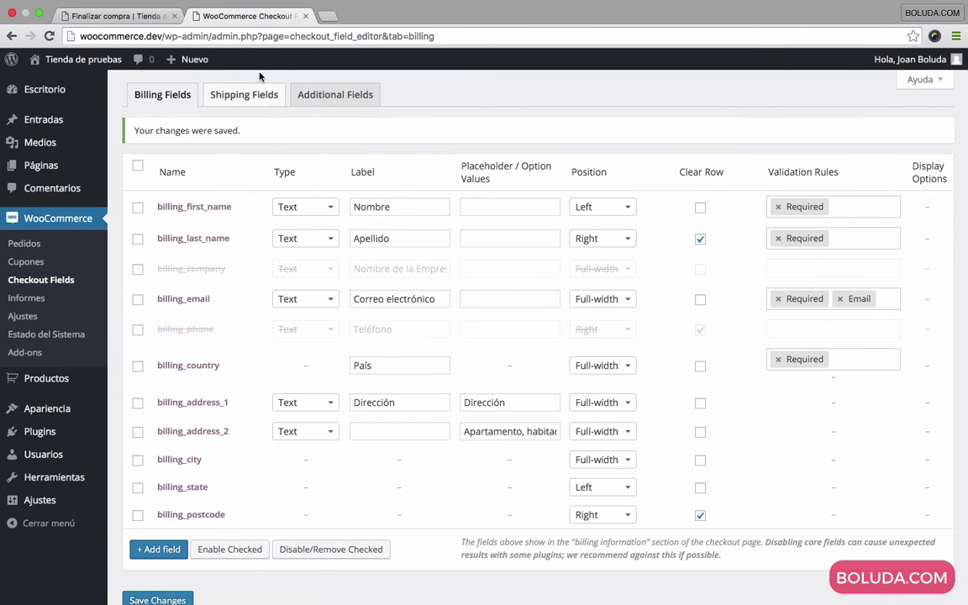
Reload the Finalizar compra page and check the email field's label and width in the billing form
{"action": "left_click", "coordinate": [131, 16]}
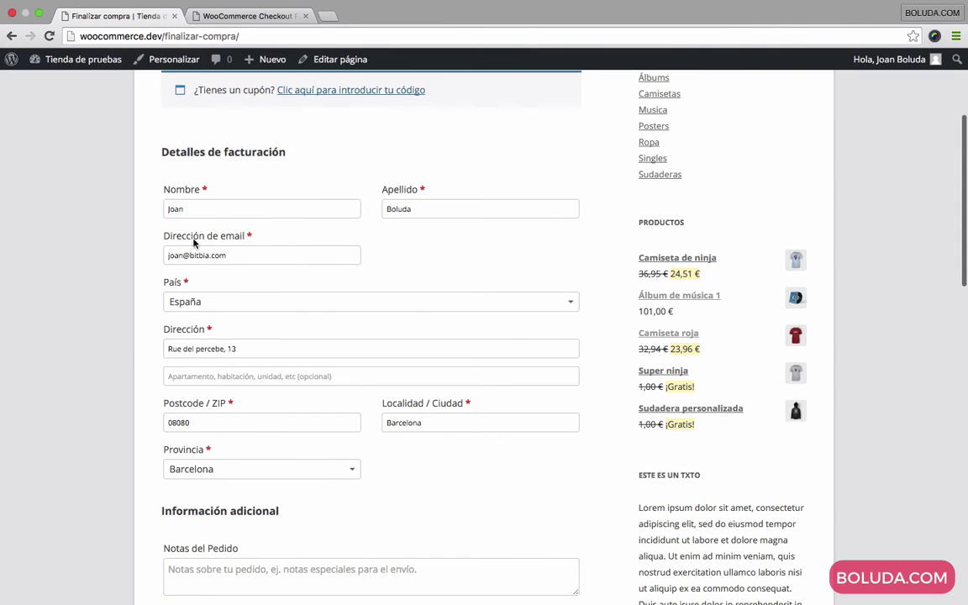
{"action": "left_click", "coordinate": [49, 36]}
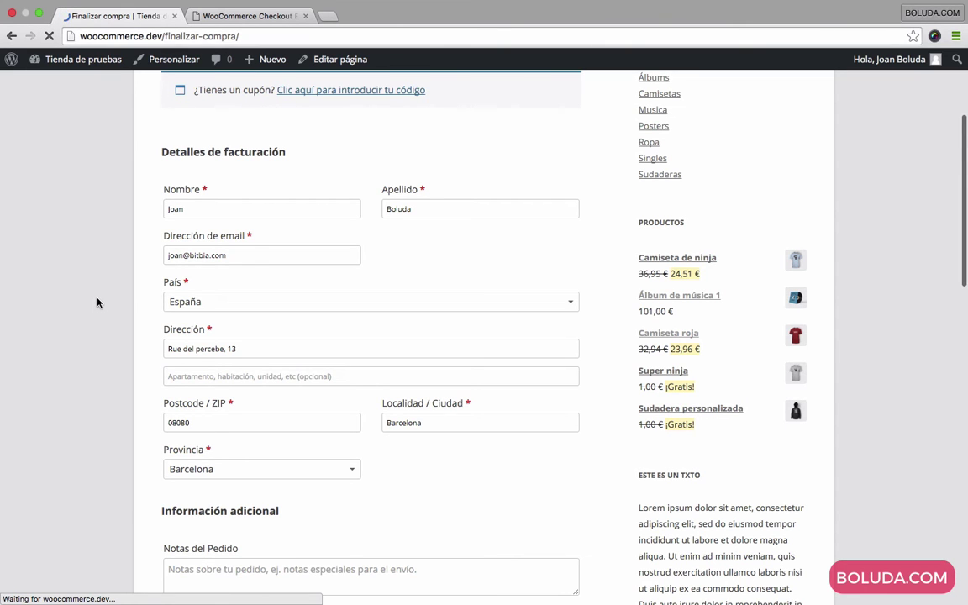
{"action": "scroll", "coordinate": [95, 322], "scroll_direction": "down", "scroll_amount": 5}
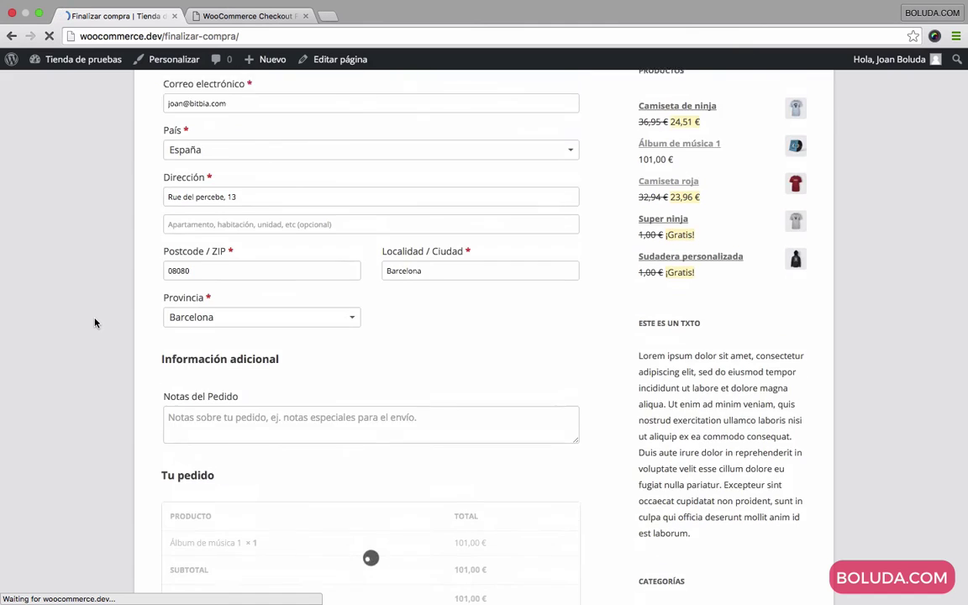
{"action": "scroll", "coordinate": [106, 316], "scroll_direction": "up", "scroll_amount": 1}
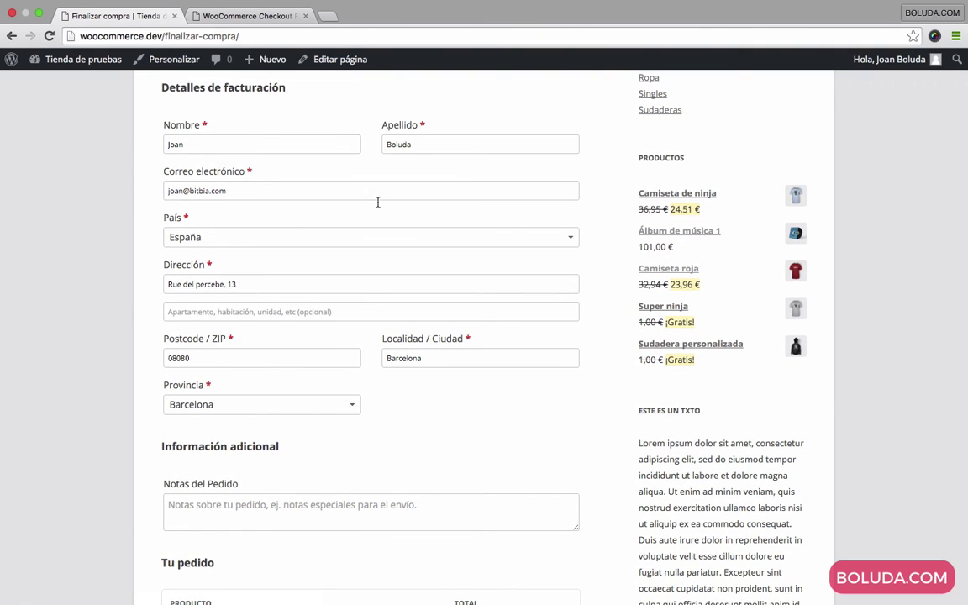
{"action": "scroll", "coordinate": [192, 214], "scroll_direction": "up", "scroll_amount": 4}
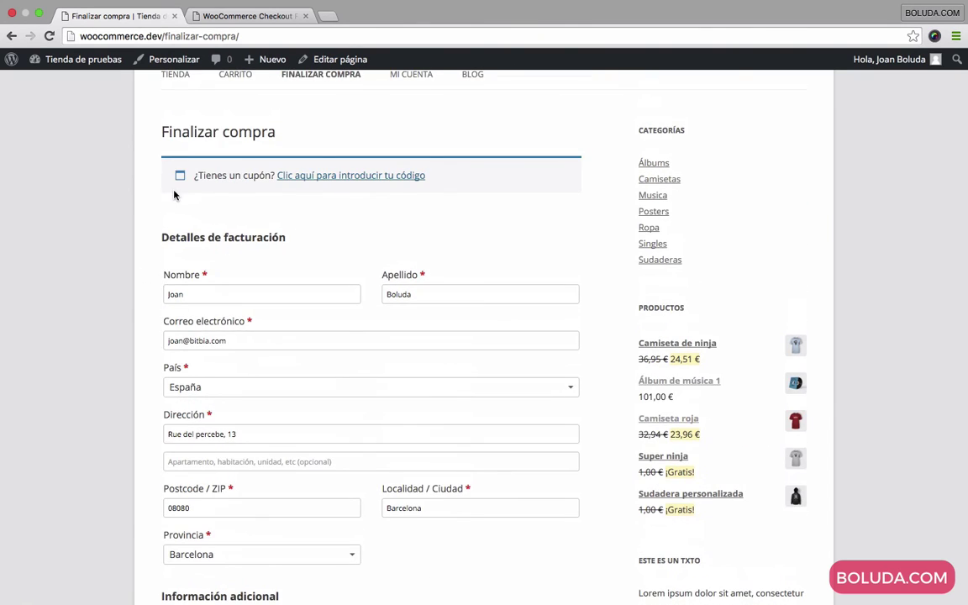
Return to the checkout field editor and set the billing_email field's position to Left
{"action": "left_click", "coordinate": [236, 19]}
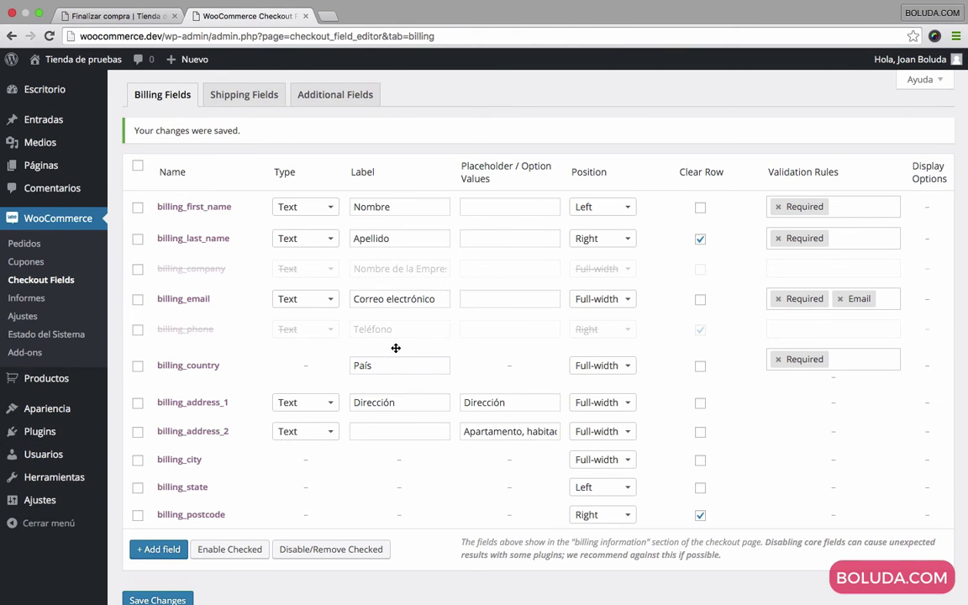
{"action": "left_click", "coordinate": [611, 303]}
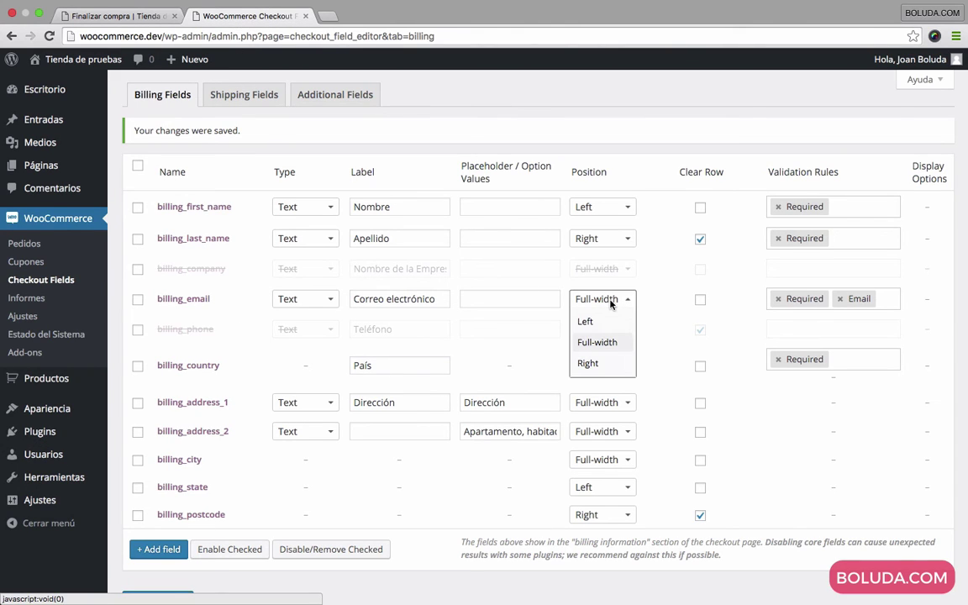
{"action": "left_click", "coordinate": [592, 329]}
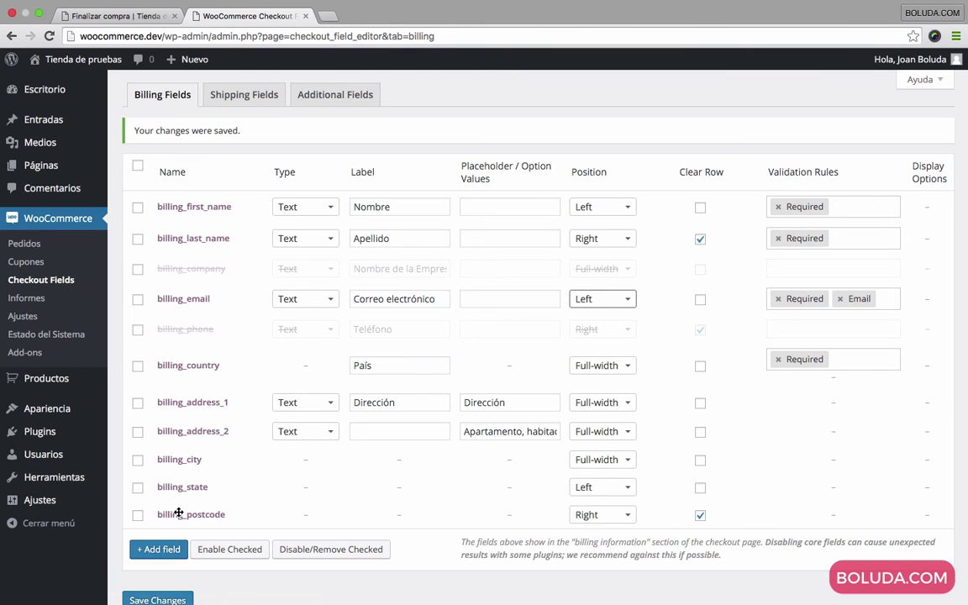
Add a new billing field named billing_dni, review the available field types and keep it as Text
{"action": "scroll", "coordinate": [160, 458], "scroll_direction": "down", "scroll_amount": 2}
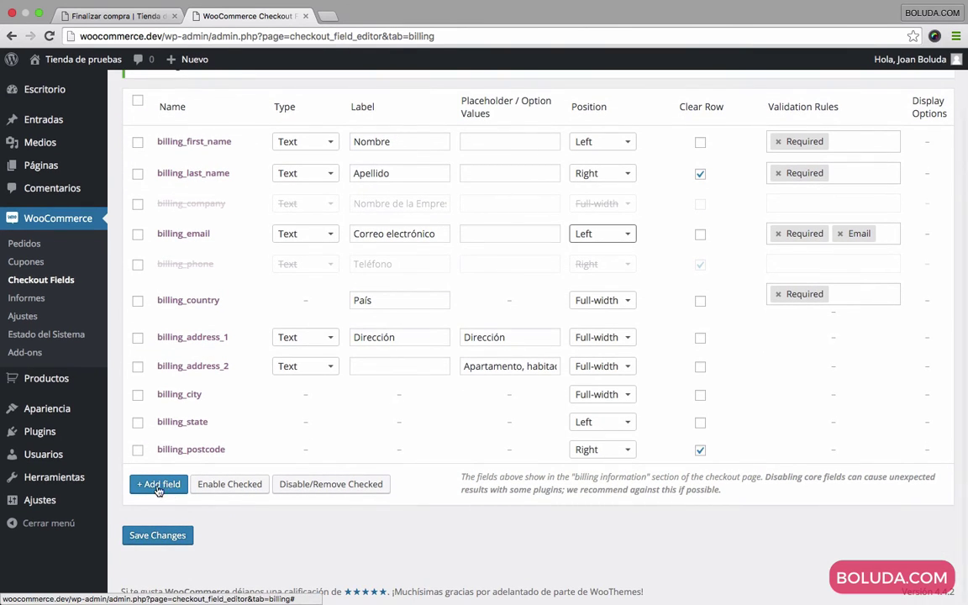
{"action": "left_click", "coordinate": [162, 485]}
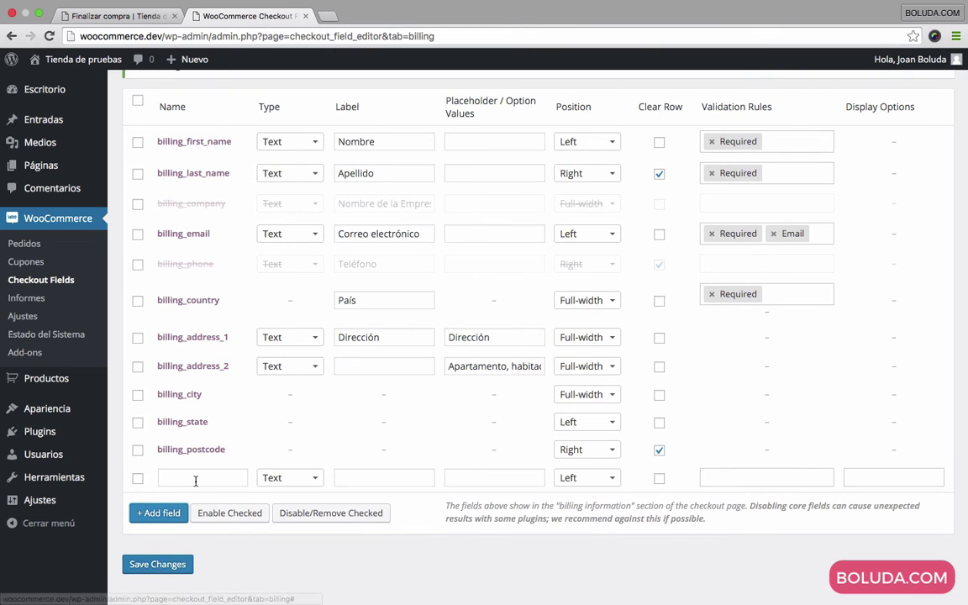
{"action": "left_click", "coordinate": [196, 480]}
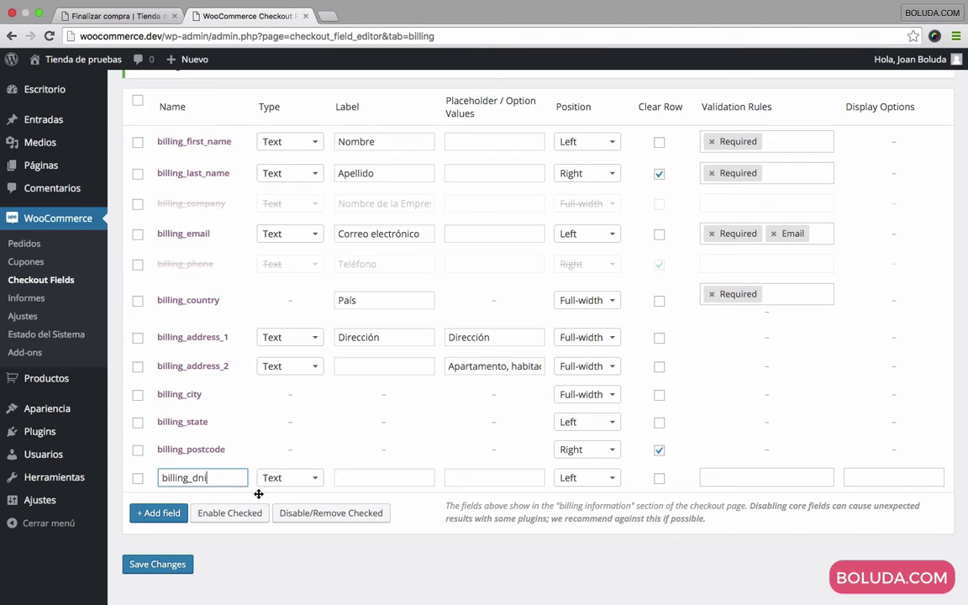
{"action": "left_click", "coordinate": [280, 478]}
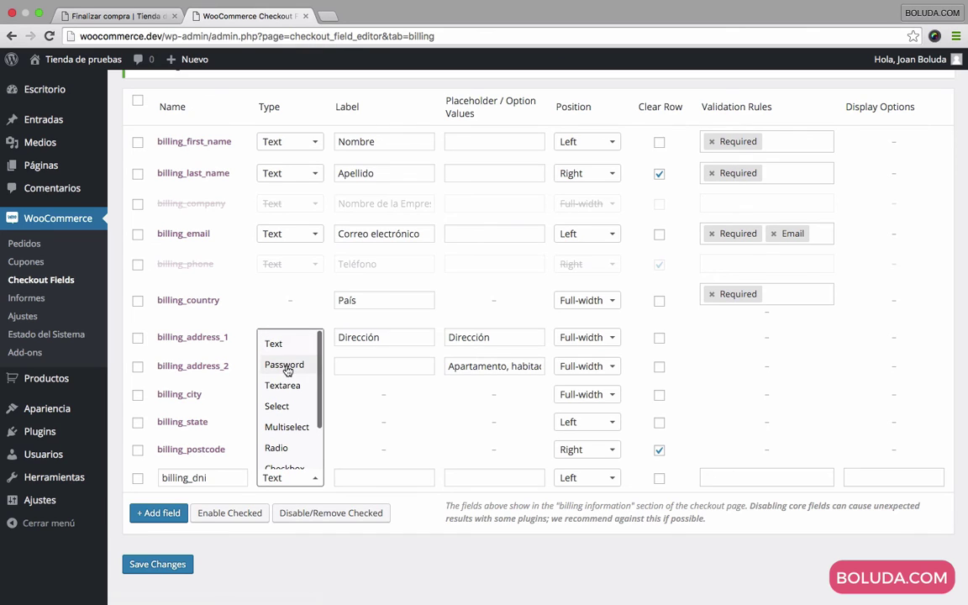
{"action": "scroll", "coordinate": [285, 387], "scroll_direction": "down", "scroll_amount": 2}
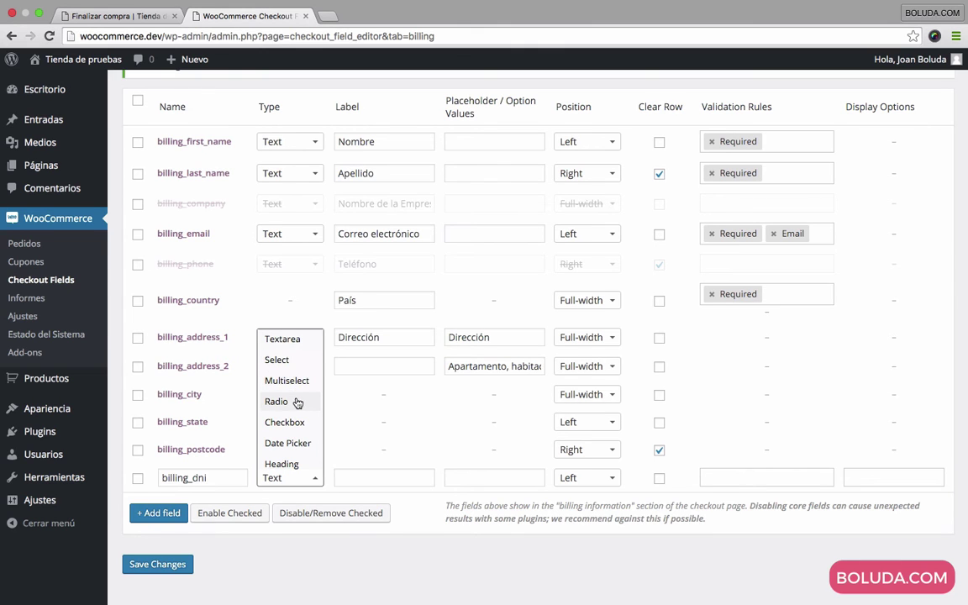
{"action": "scroll", "coordinate": [297, 403], "scroll_direction": "down", "scroll_amount": 1}
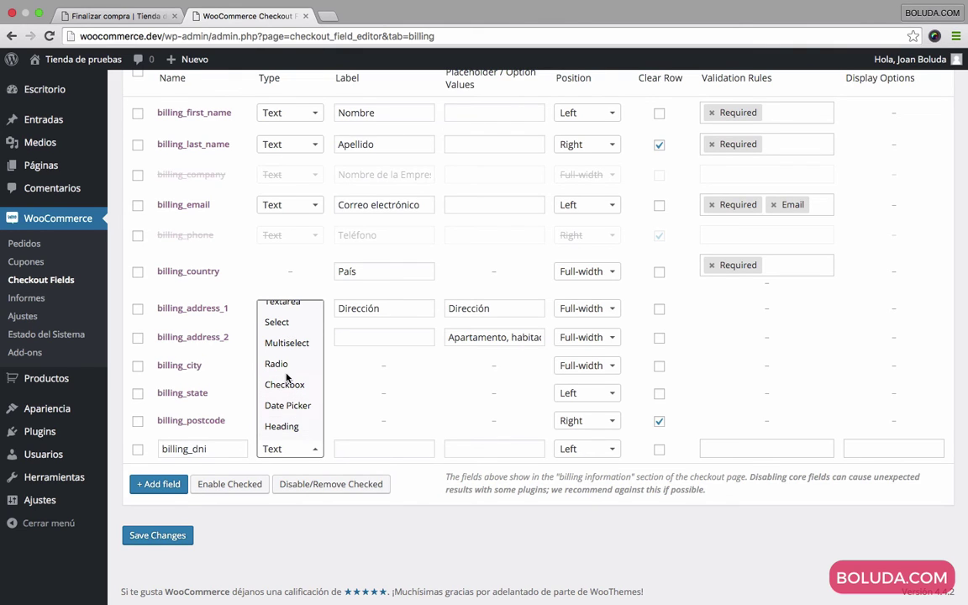
{"action": "scroll", "coordinate": [281, 387], "scroll_direction": "up", "scroll_amount": 3}
{"action": "left_click", "coordinate": [278, 324]}
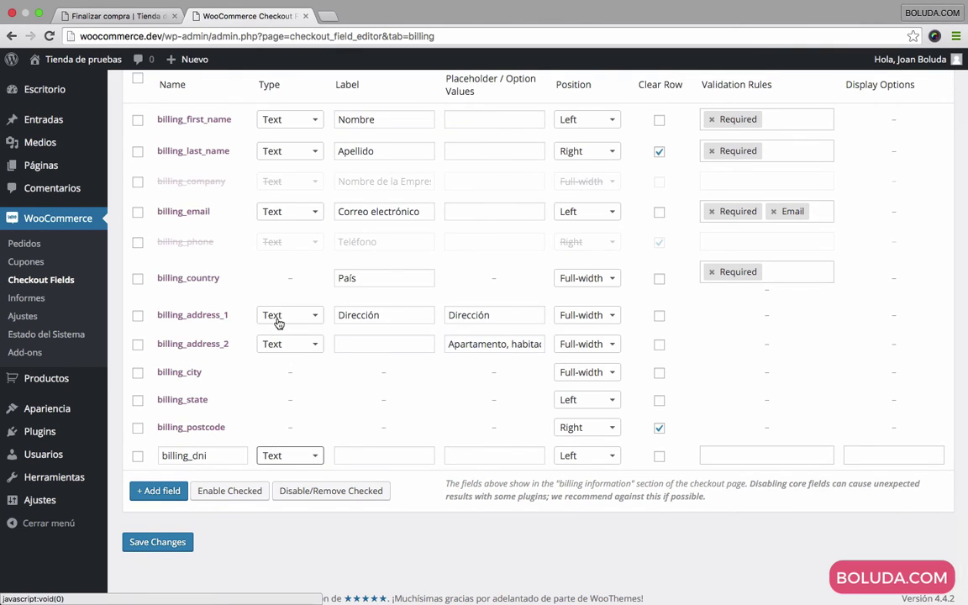
Label the billing_dni field "DNI/CIF", leave its placeholder empty and set its position to Right
{"action": "left_click", "coordinate": [377, 456]}
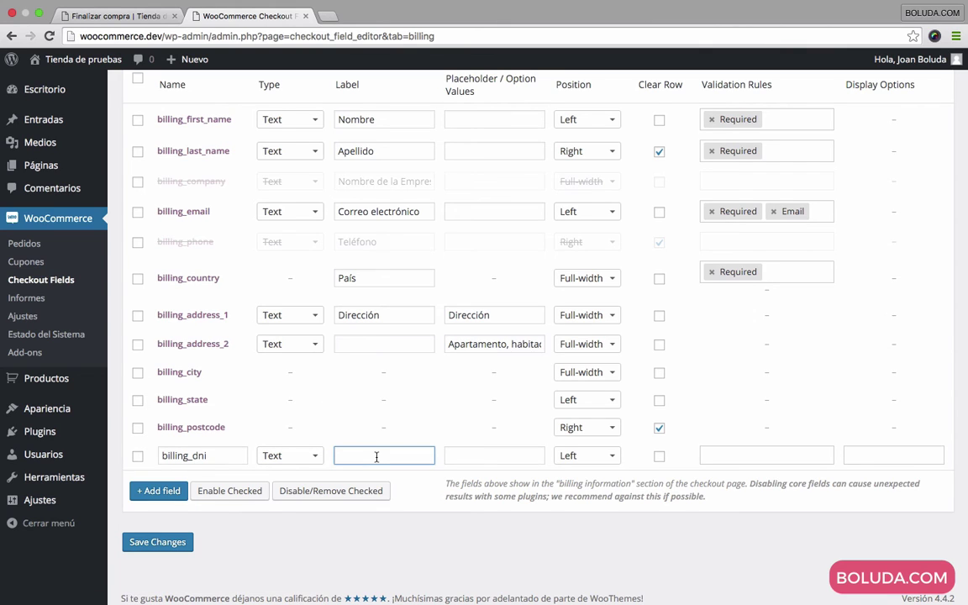
{"action": "type", "text": "DNI/CIF"}
{"action": "left_click", "coordinate": [492, 454]}
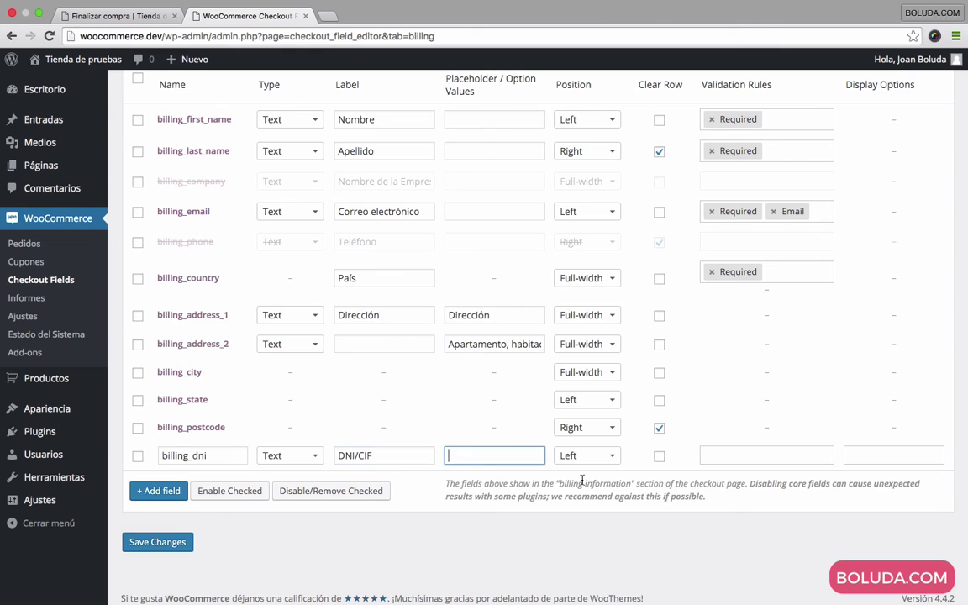
{"action": "scroll", "coordinate": [490, 471], "scroll_direction": "up", "scroll_amount": 1}
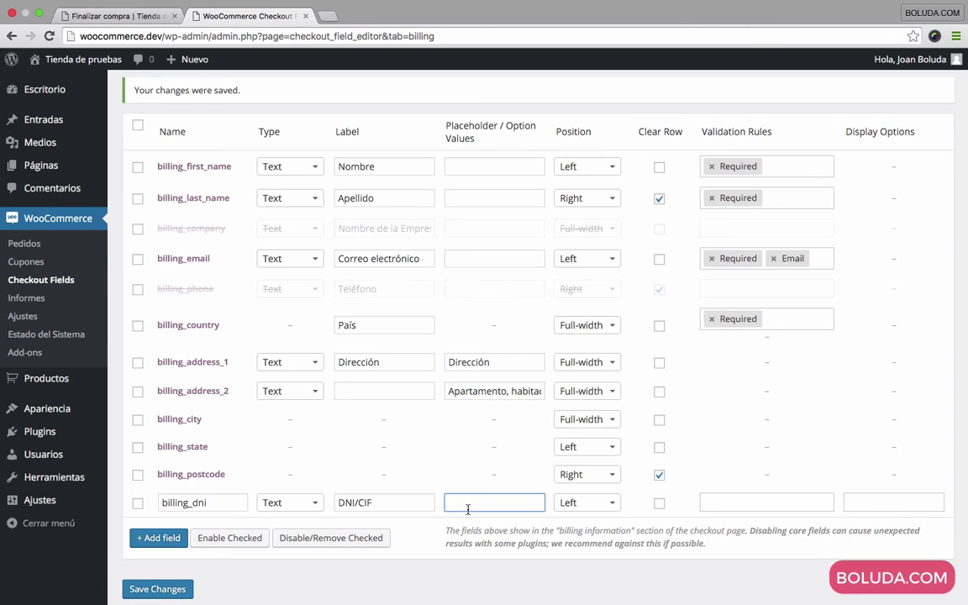
{"action": "left_click", "coordinate": [616, 509]}
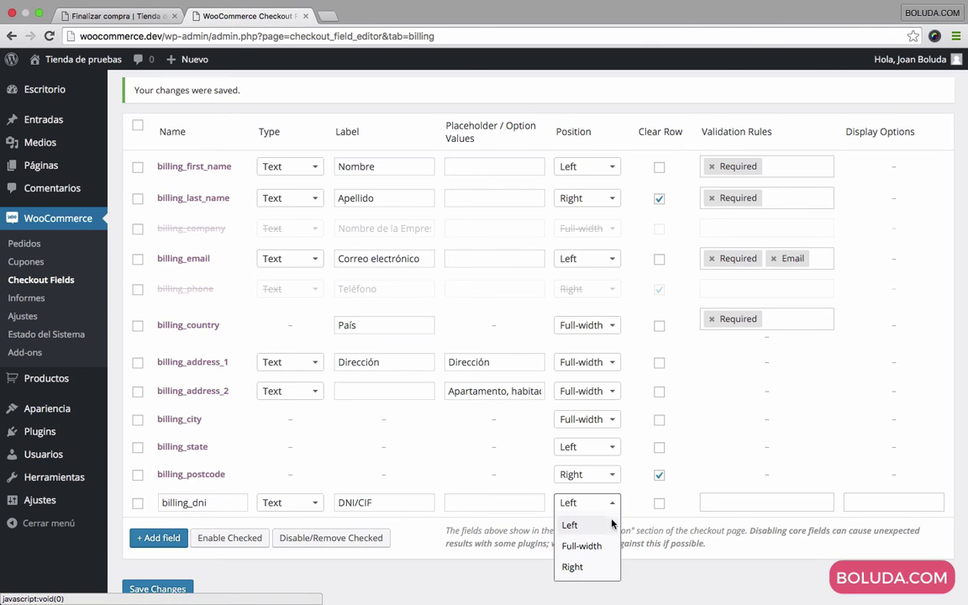
{"action": "left_click", "coordinate": [577, 567]}
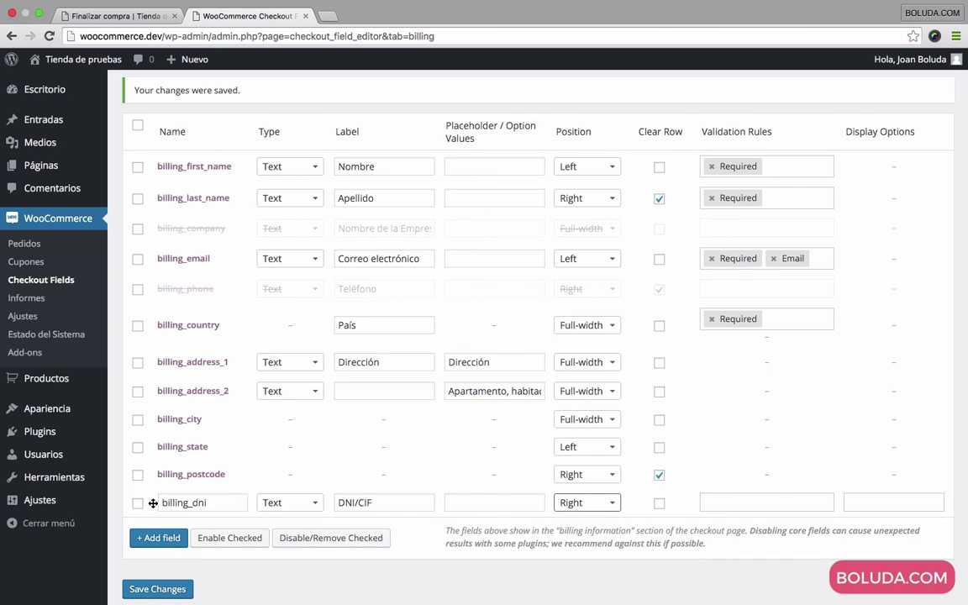
Move the billing_dni row directly below billing_email, enable Clear Row without any validation rule, and save the changes
{"action": "left_click_drag", "start_coordinate": [153, 503], "coordinate": [151, 286]}
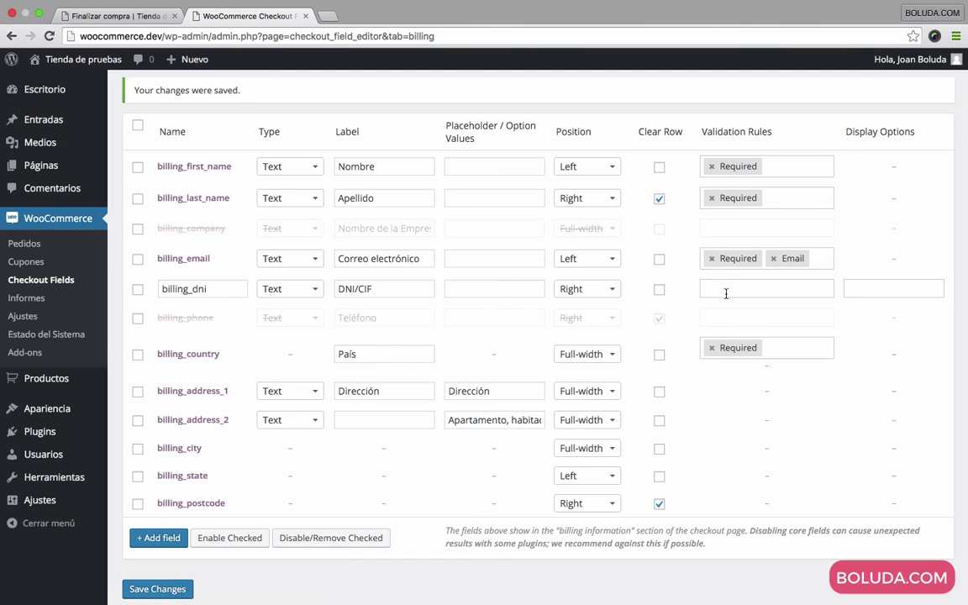
{"action": "left_click", "coordinate": [659, 289]}
{"action": "left_click", "coordinate": [767, 291]}
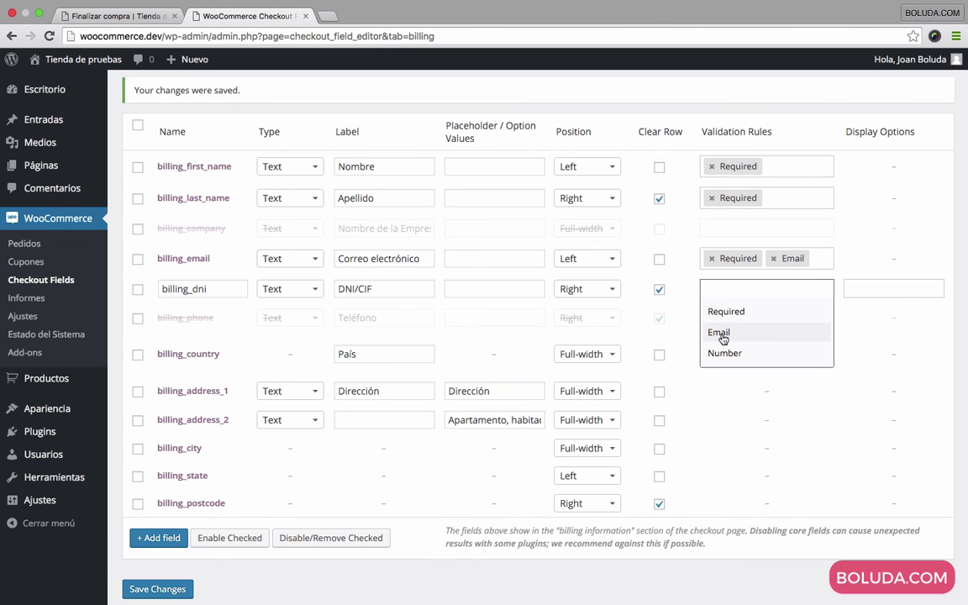
{"action": "scroll", "coordinate": [722, 338], "scroll_direction": "down", "scroll_amount": 1}
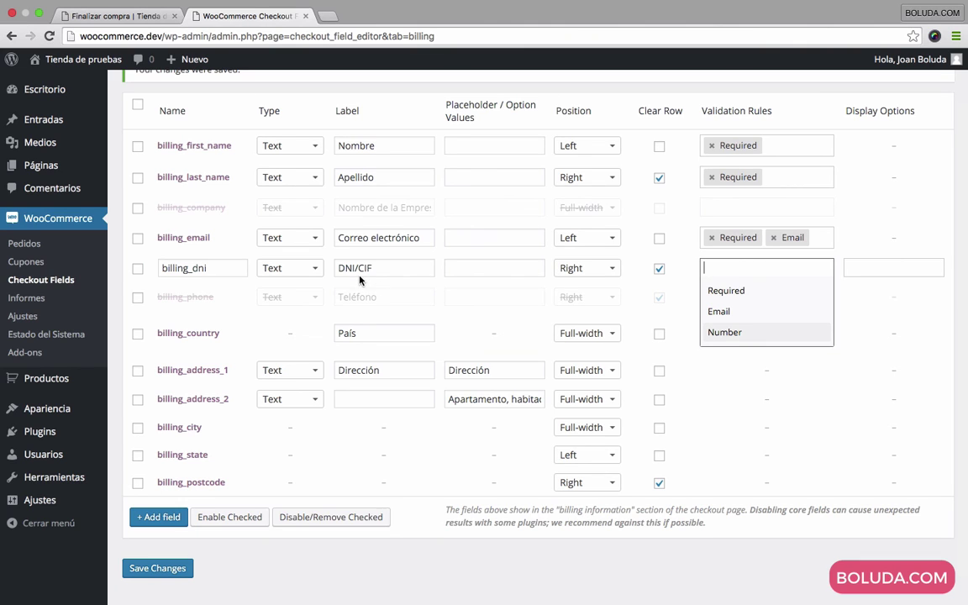
{"action": "key", "text": "Return"}
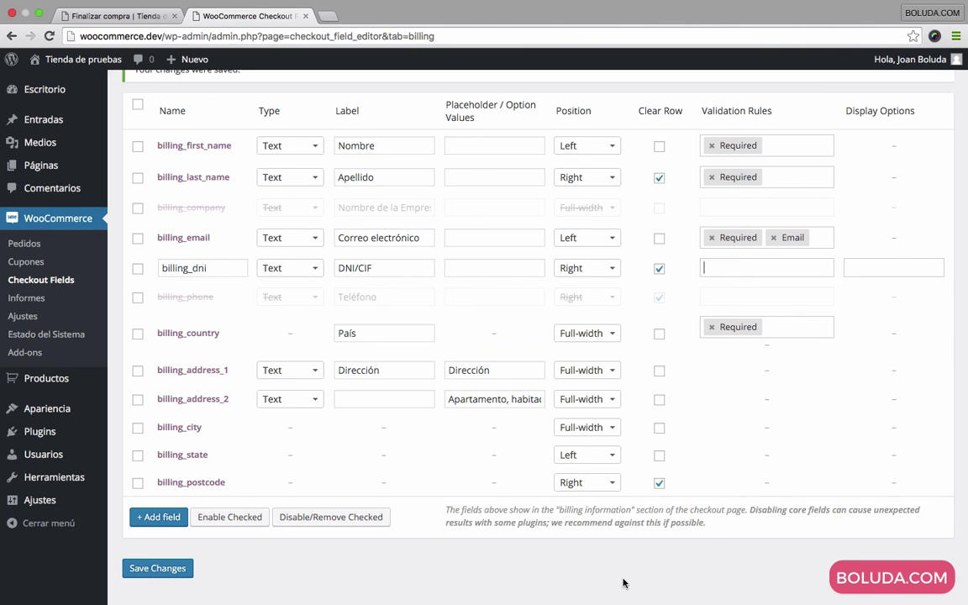
{"action": "left_click", "coordinate": [169, 570]}
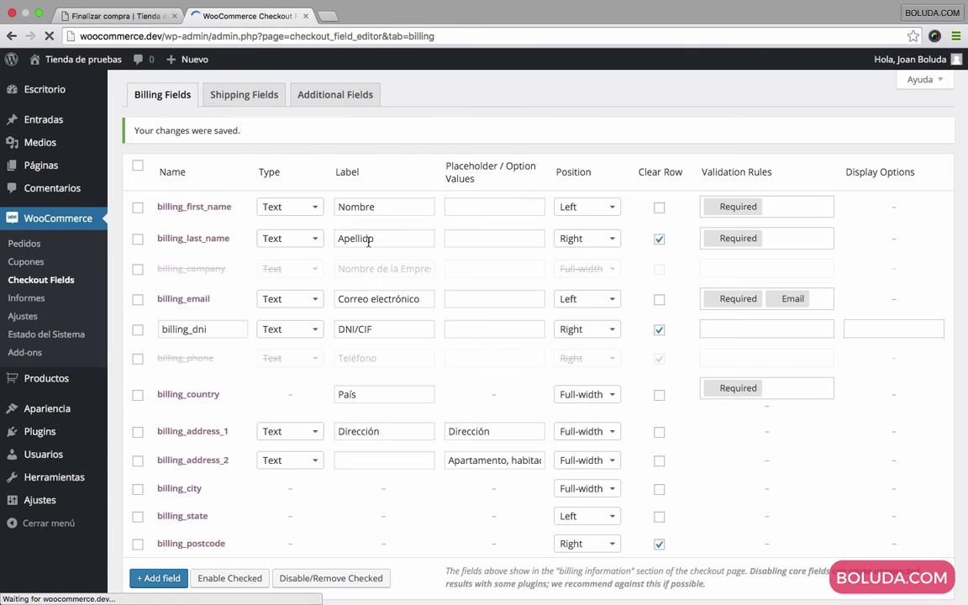
Reload the Finalizar compra page and check the billing form for the DNI/CIF field beside the email
{"action": "left_click", "coordinate": [149, 19]}
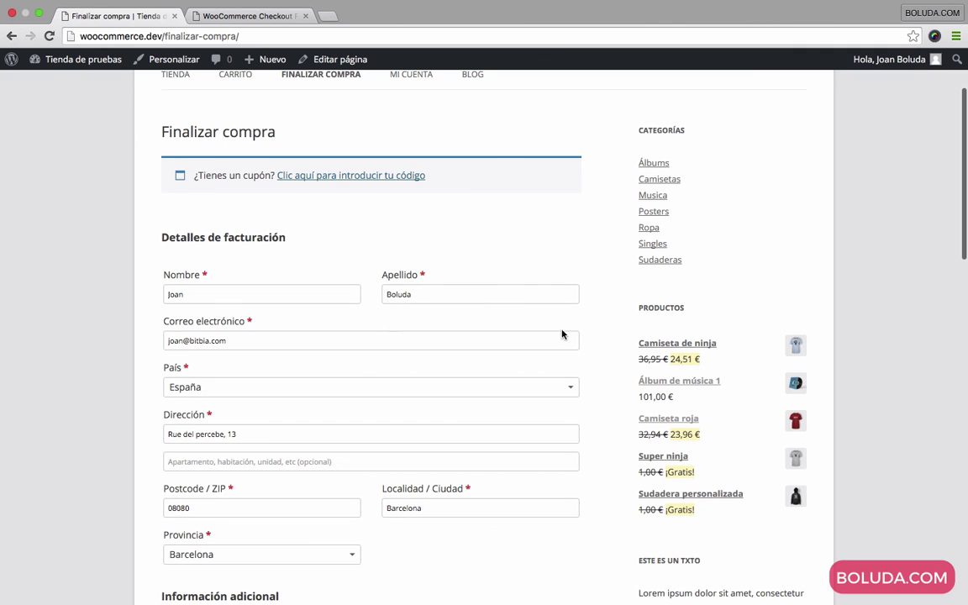
{"action": "left_click", "coordinate": [50, 36]}
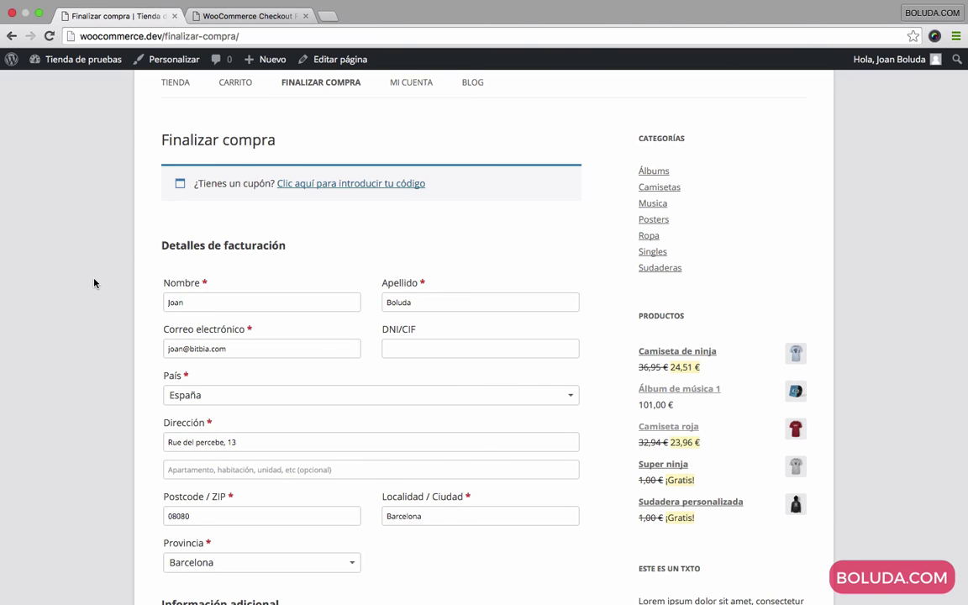
{"action": "scroll", "coordinate": [94, 283], "scroll_direction": "up", "scroll_amount": 3}
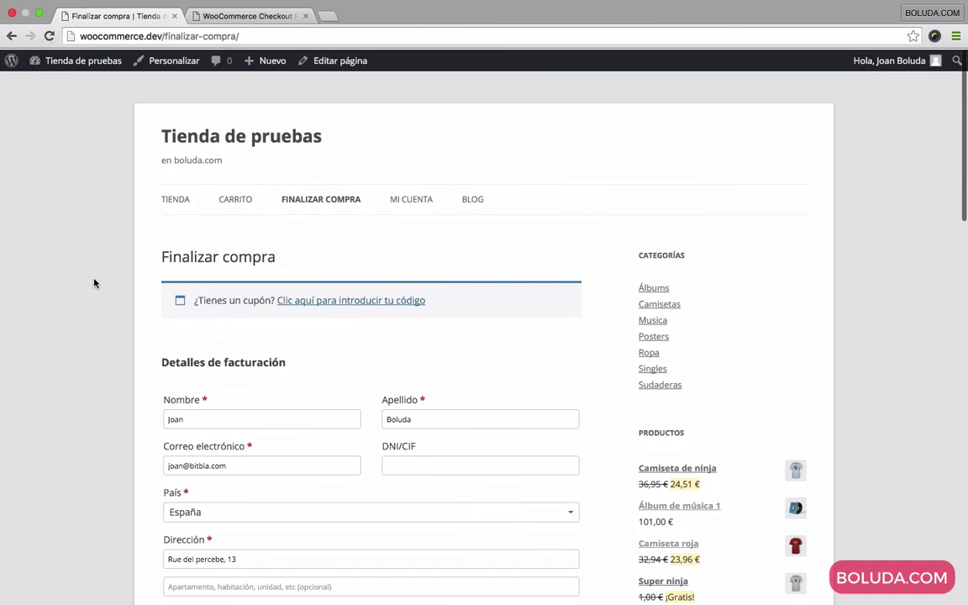